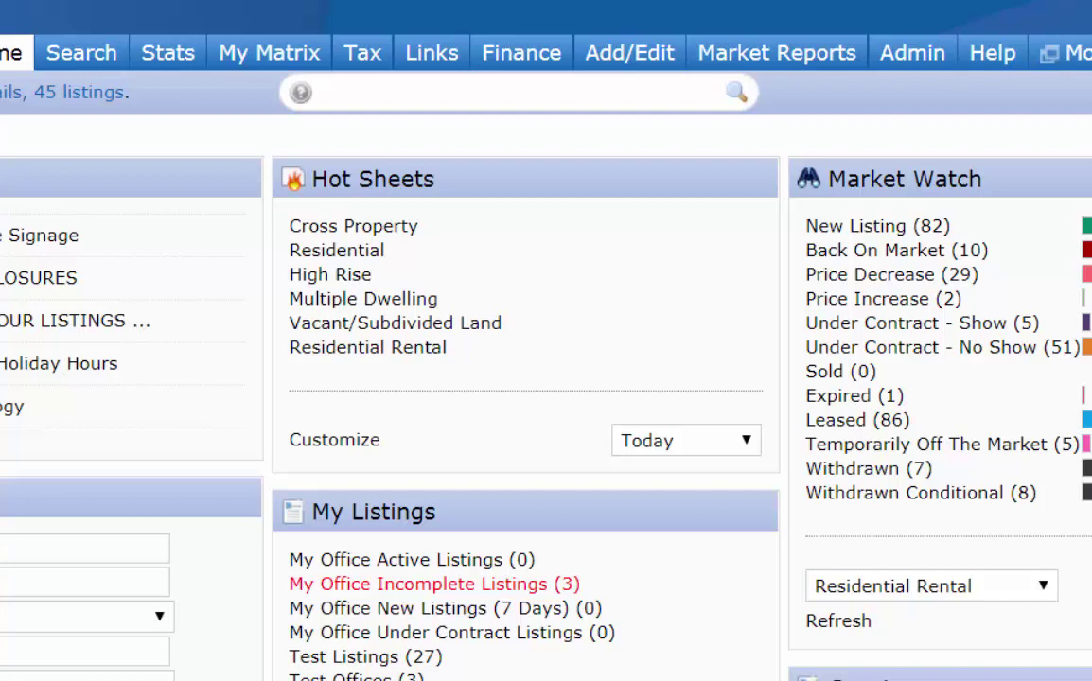
Step: Show the Hot Sheets time-range choices under Today, from New Only to Custom
left_click(743, 440)
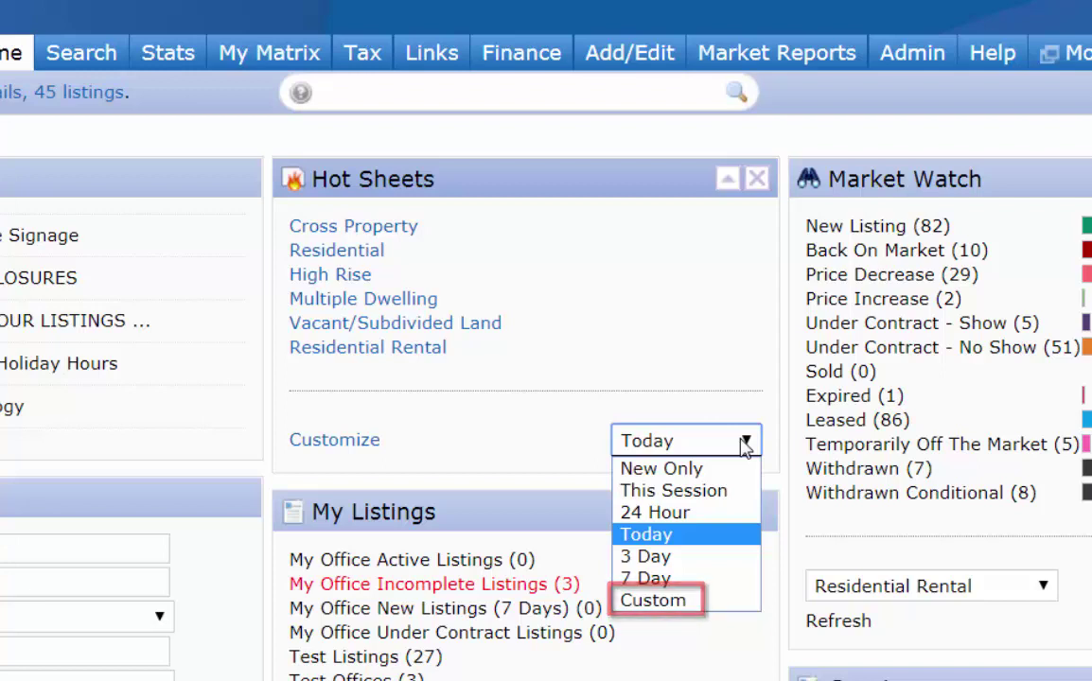
Step: Keep Today as the Hot Sheets period and go to the Manage Hot Sheets page
left_click(745, 443)
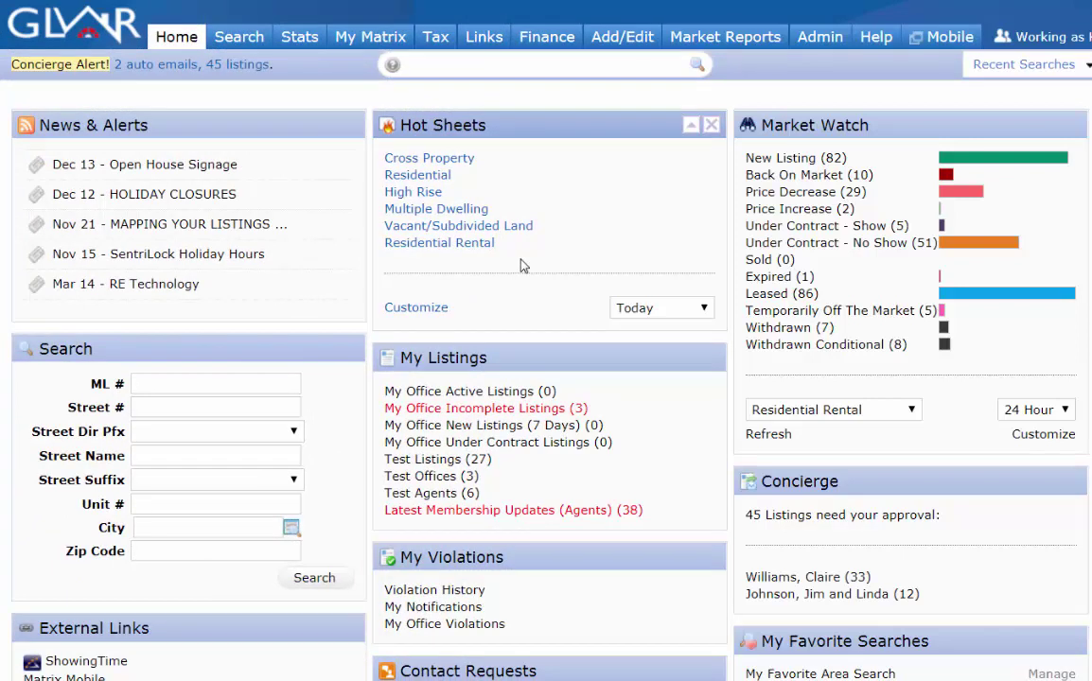
left_click(418, 310)
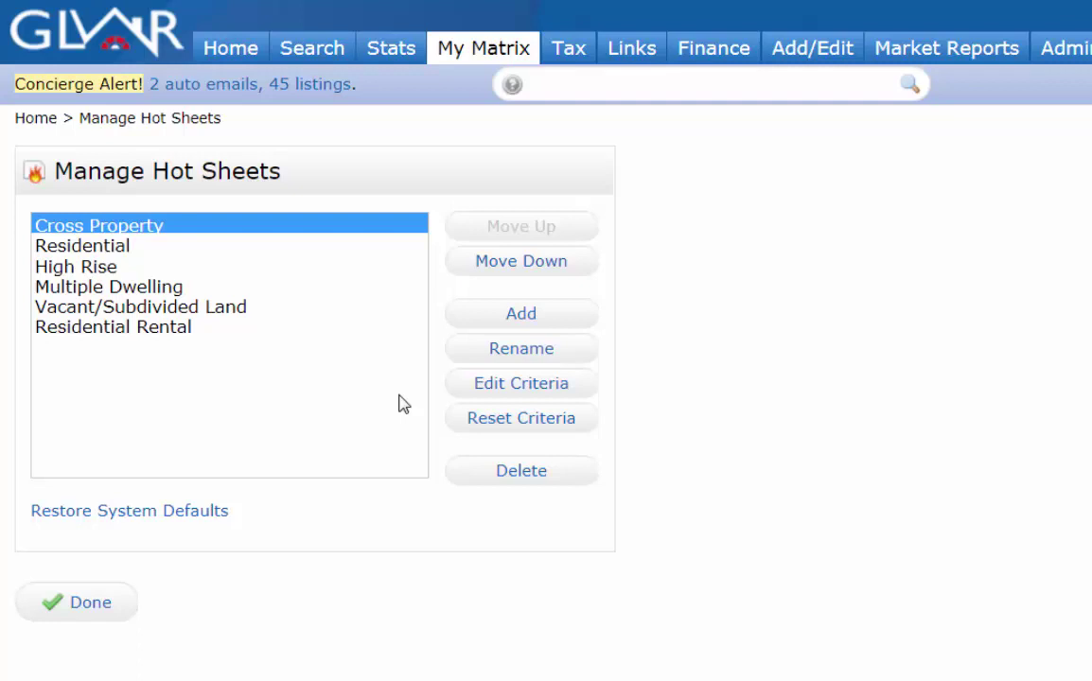
Step: Select the Residential hot sheet and bring up its search criteria form
left_click(109, 246)
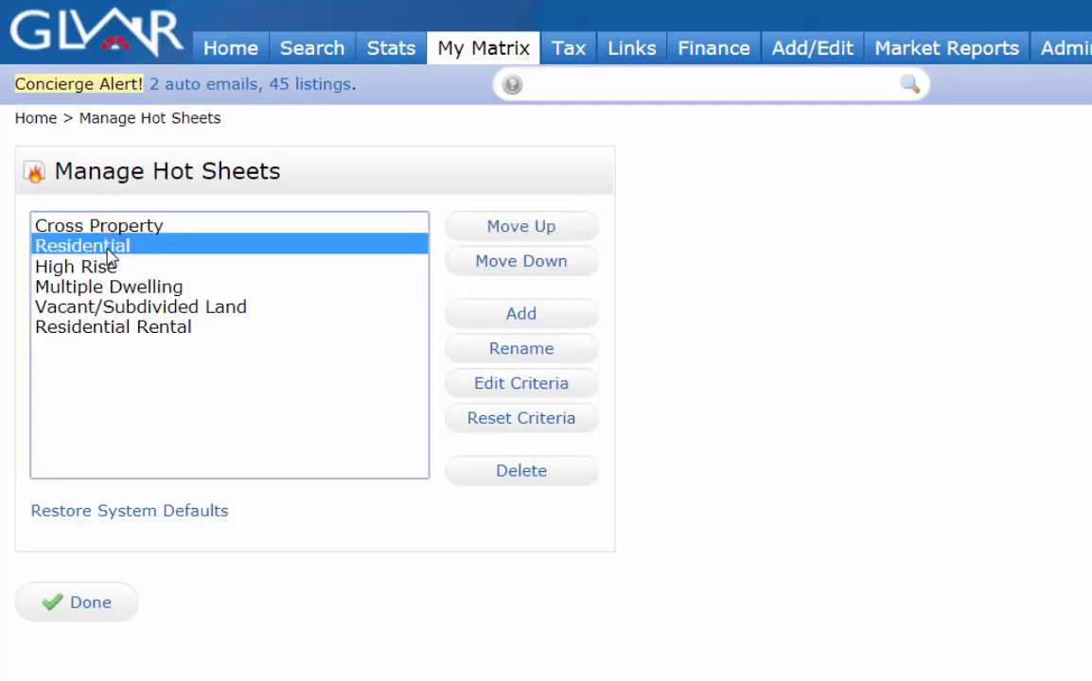
left_click(542, 390)
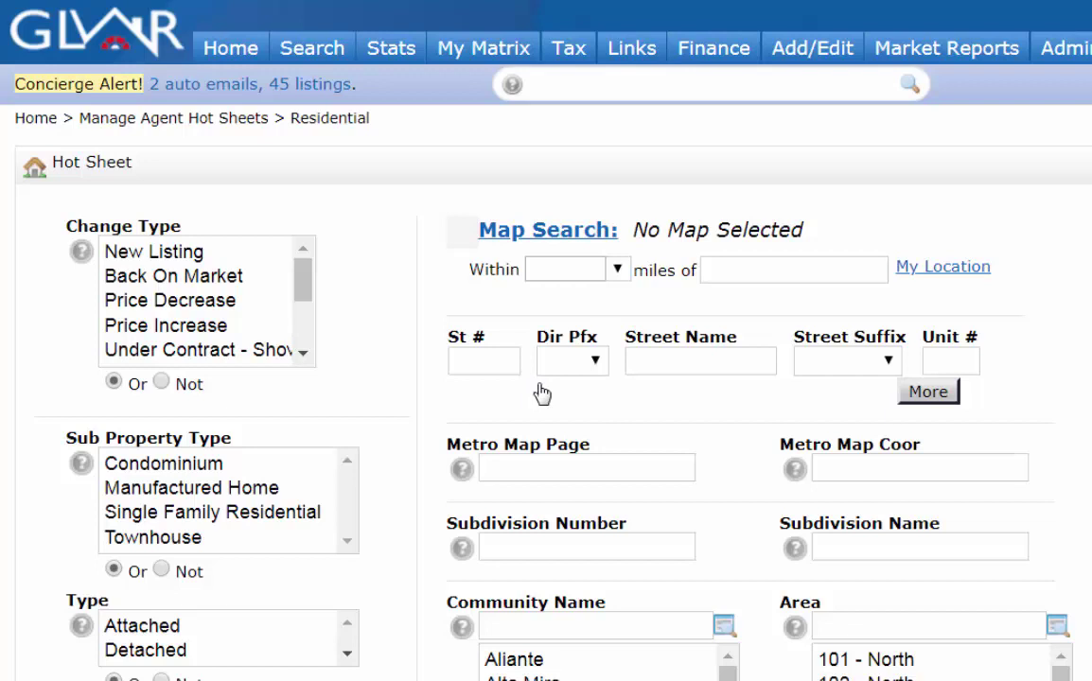
Step: Save Residential criteria: New Listing, Price Decrease, detached Single Family Residential, Anthem, Anthem Country Club, Anthem Highlands
left_click(156, 254)
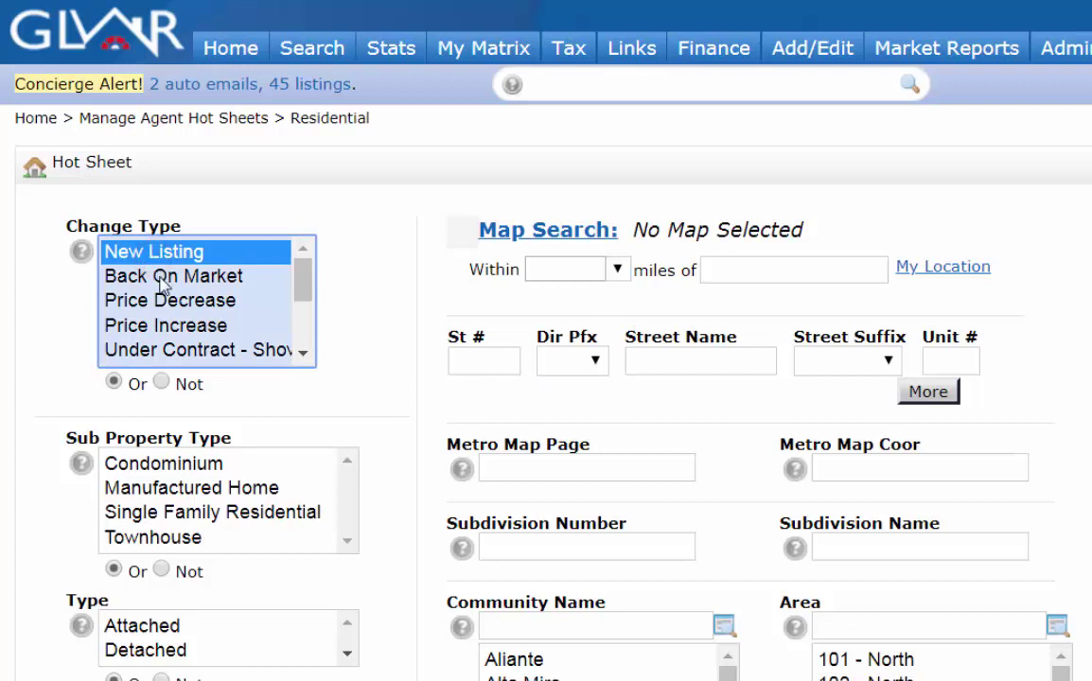
left_click(163, 313, "ctrl")
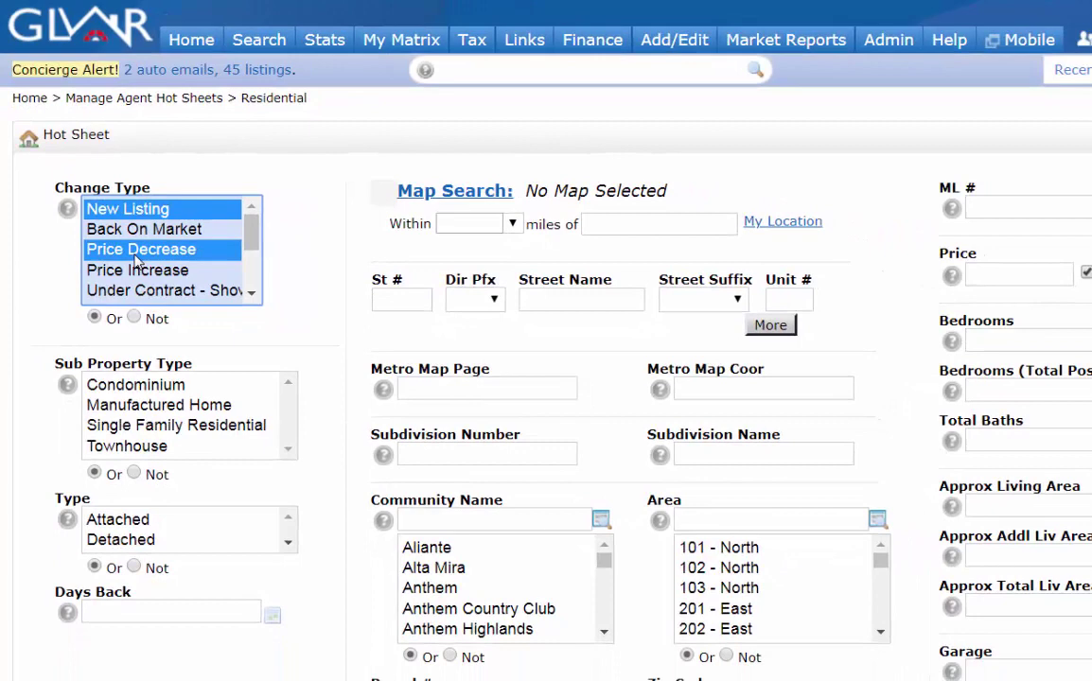
left_click(126, 425)
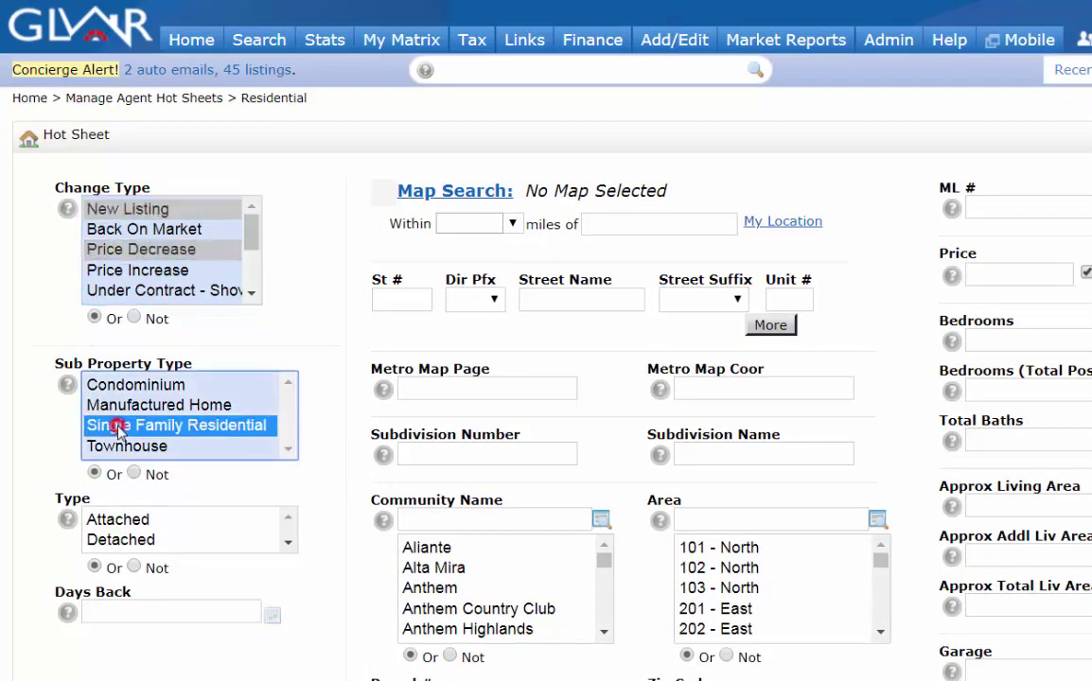
left_click(138, 543)
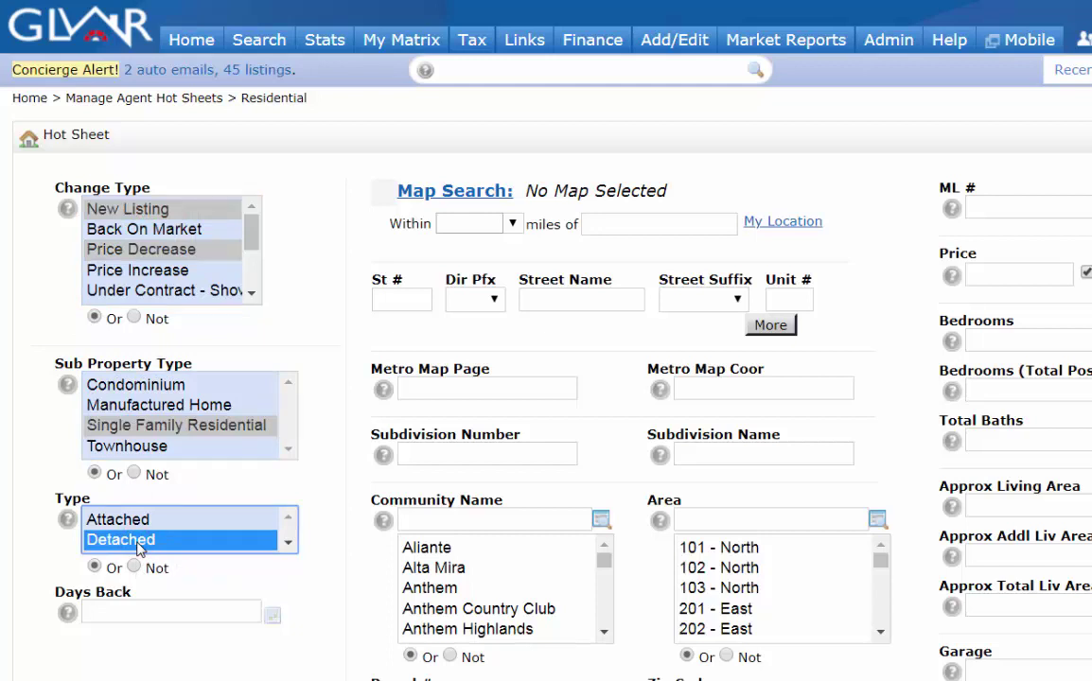
left_click(427, 588)
left_click(431, 608, "ctrl")
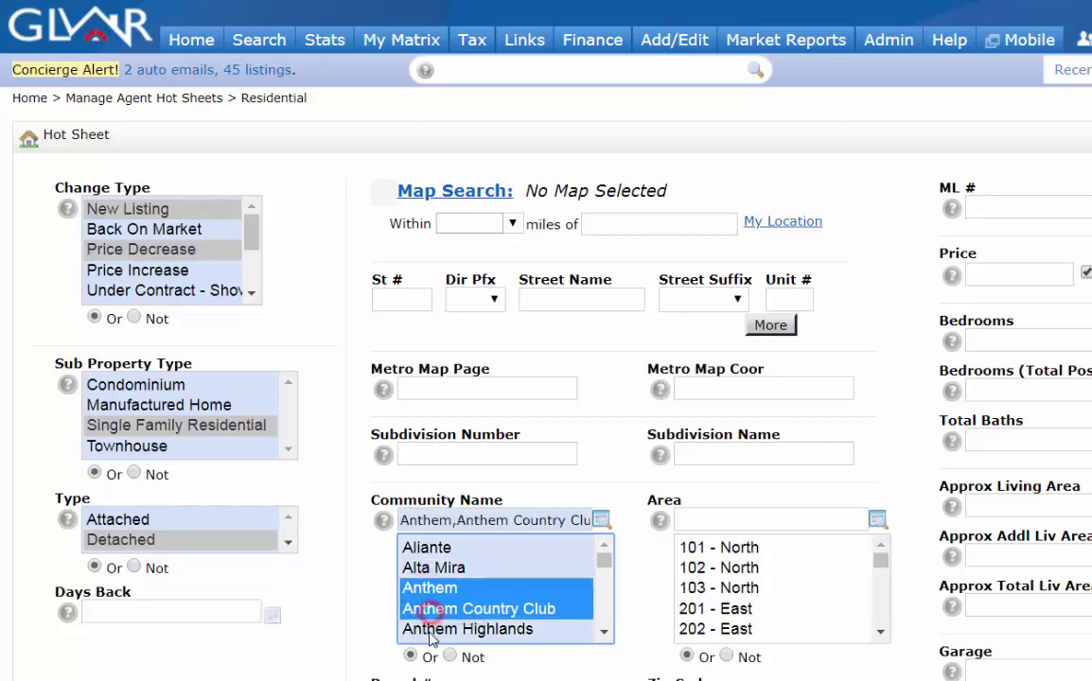
left_click(428, 629, "ctrl")
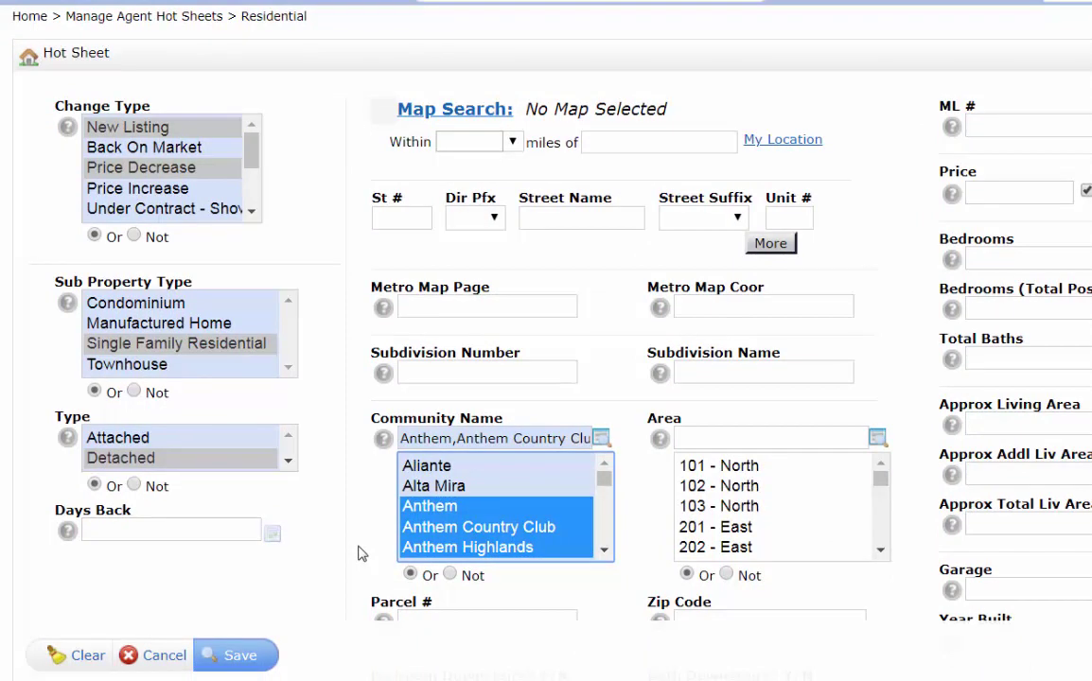
left_click(250, 657)
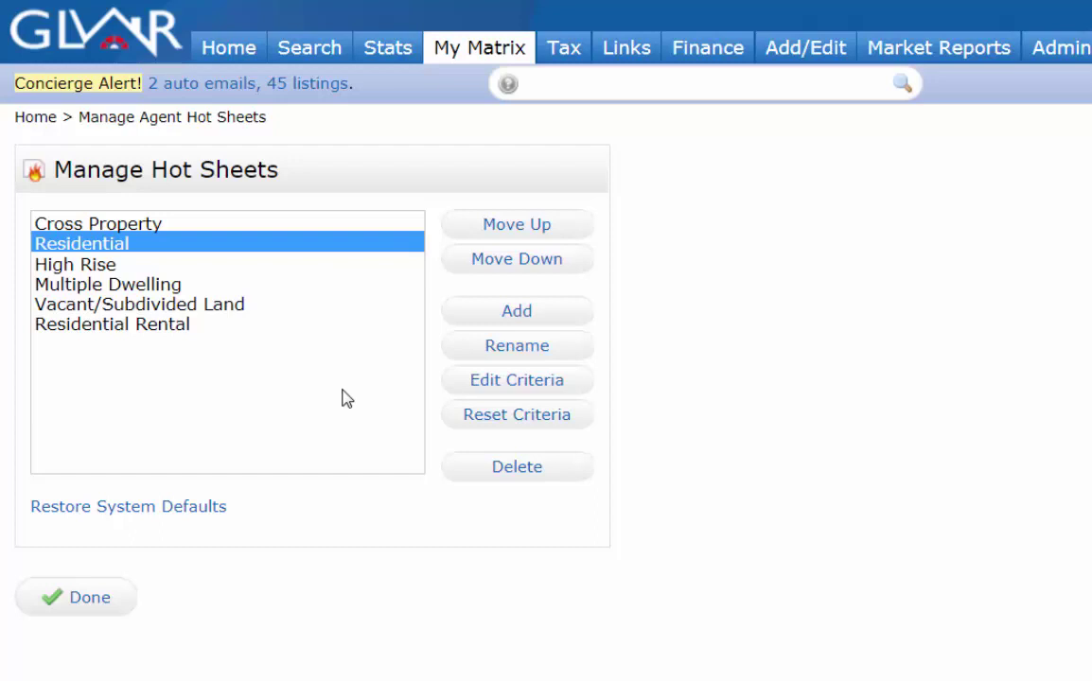
Step: Rename the Residential hot sheet to 'SFR Detached in Anthem' and return to the home page
left_click(501, 347)
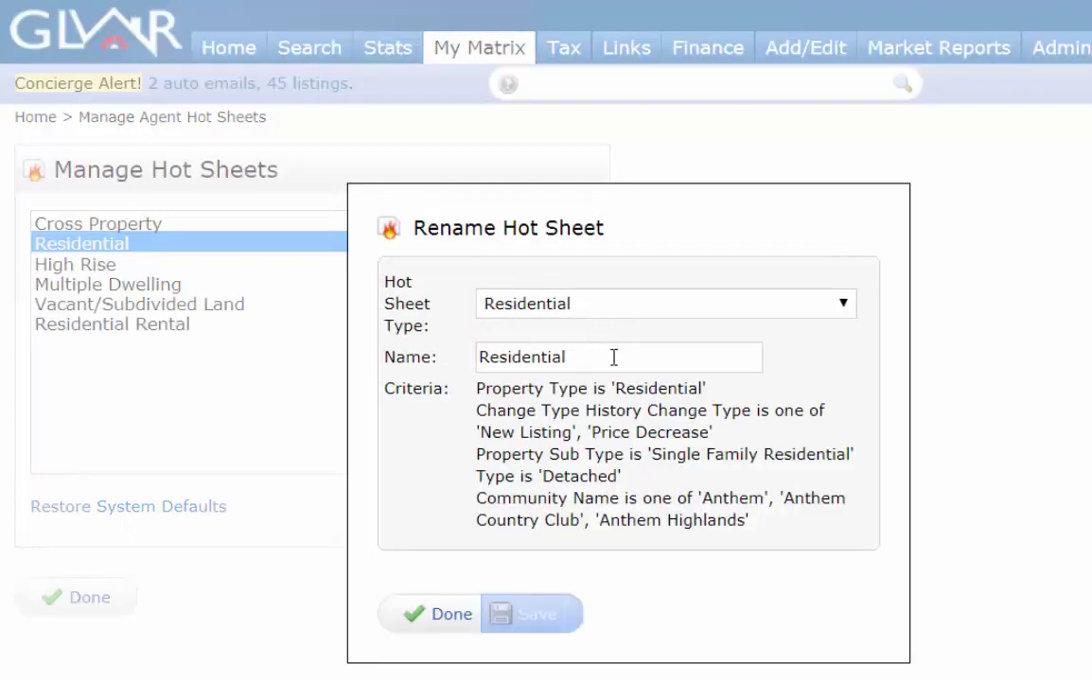
triple_click(614, 357)
type("SFR Detached in Anthem")
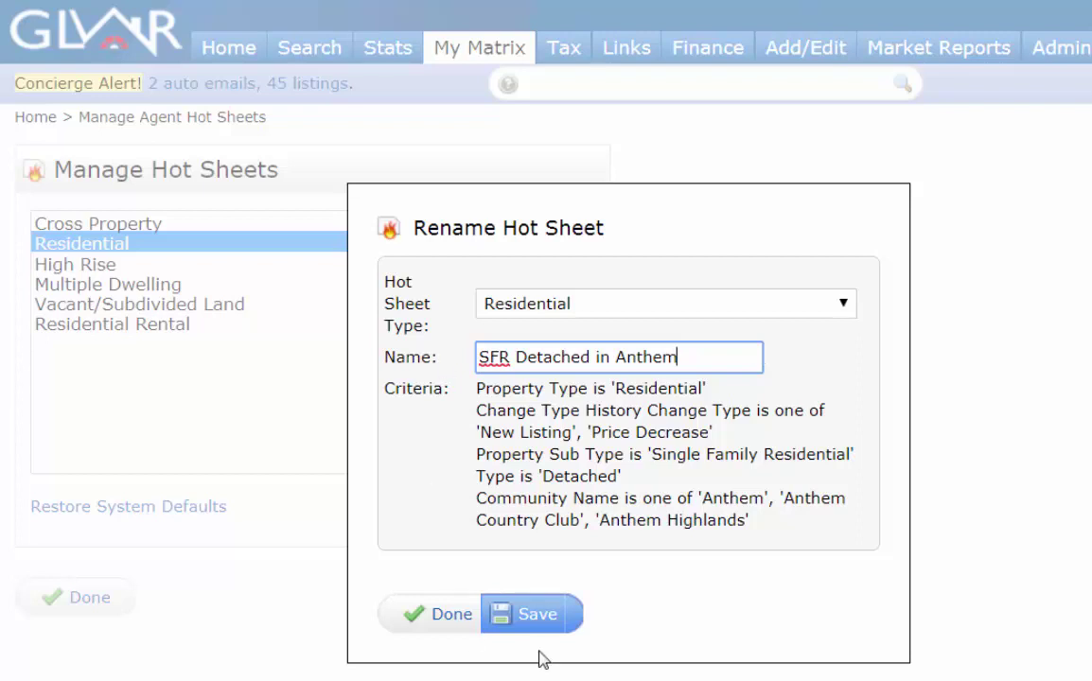
left_click(540, 620)
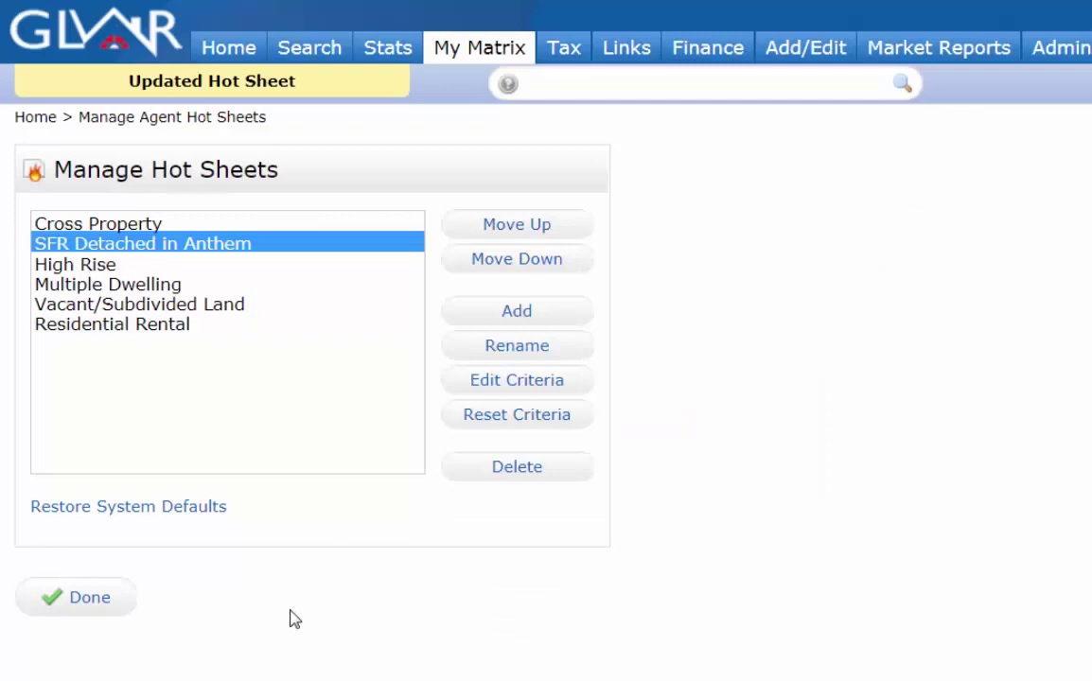
left_click(85, 612)
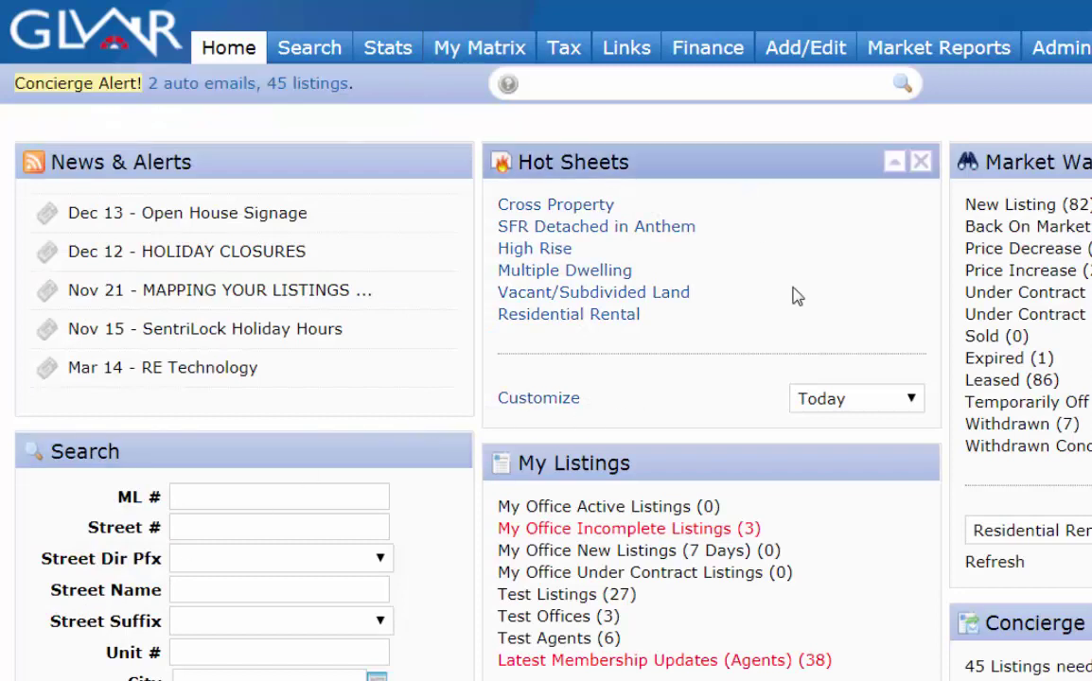
Step: Set the Hot Sheets period to 3 Day, view SFR Detached in Anthem, then reopen hot sheet management
left_click(835, 399)
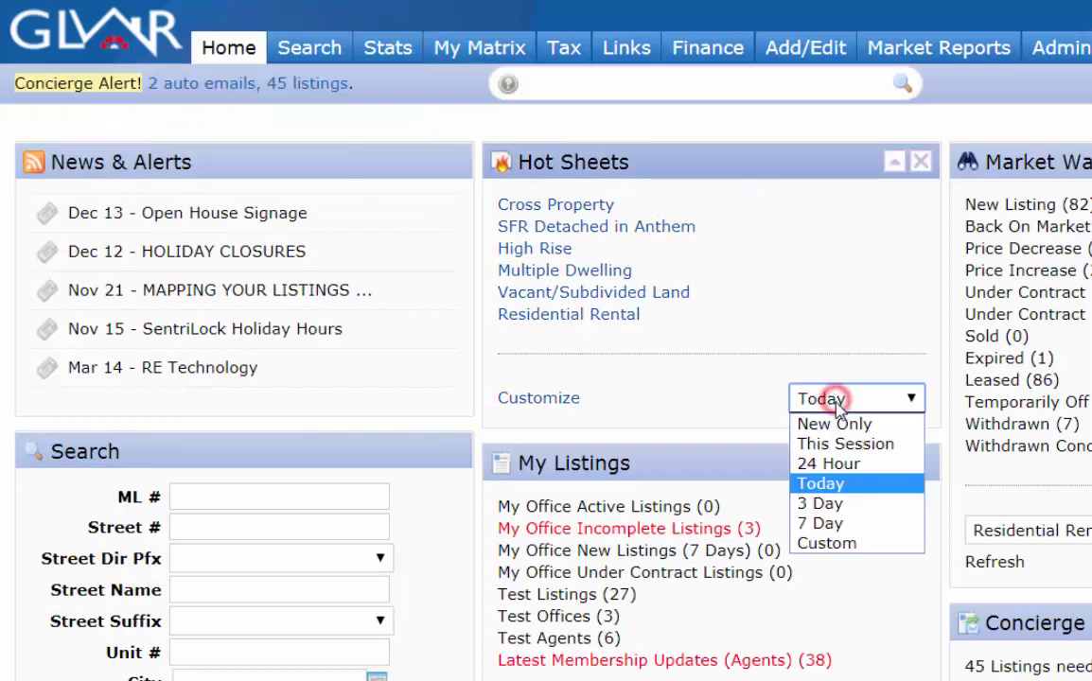
left_click(830, 504)
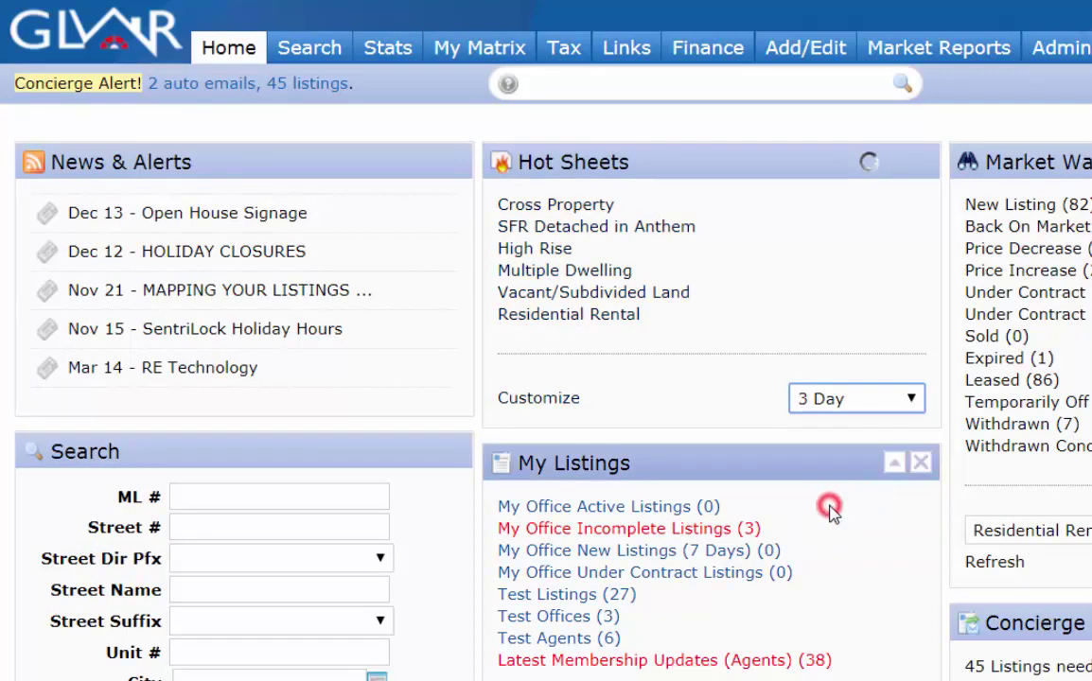
left_click(605, 230)
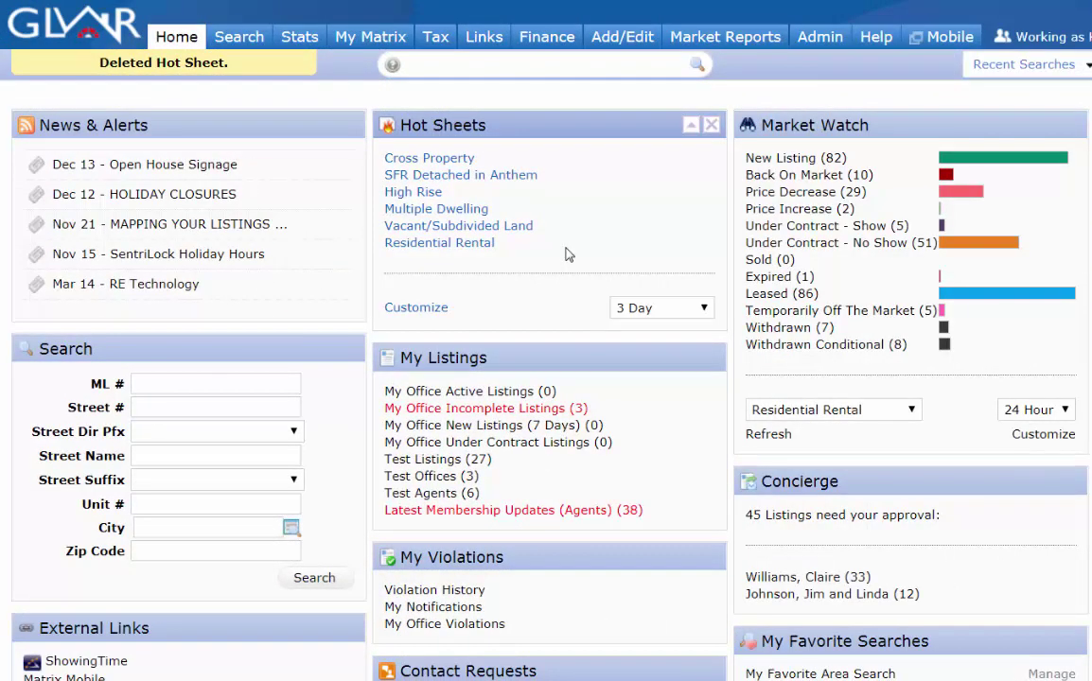
left_click(431, 309)
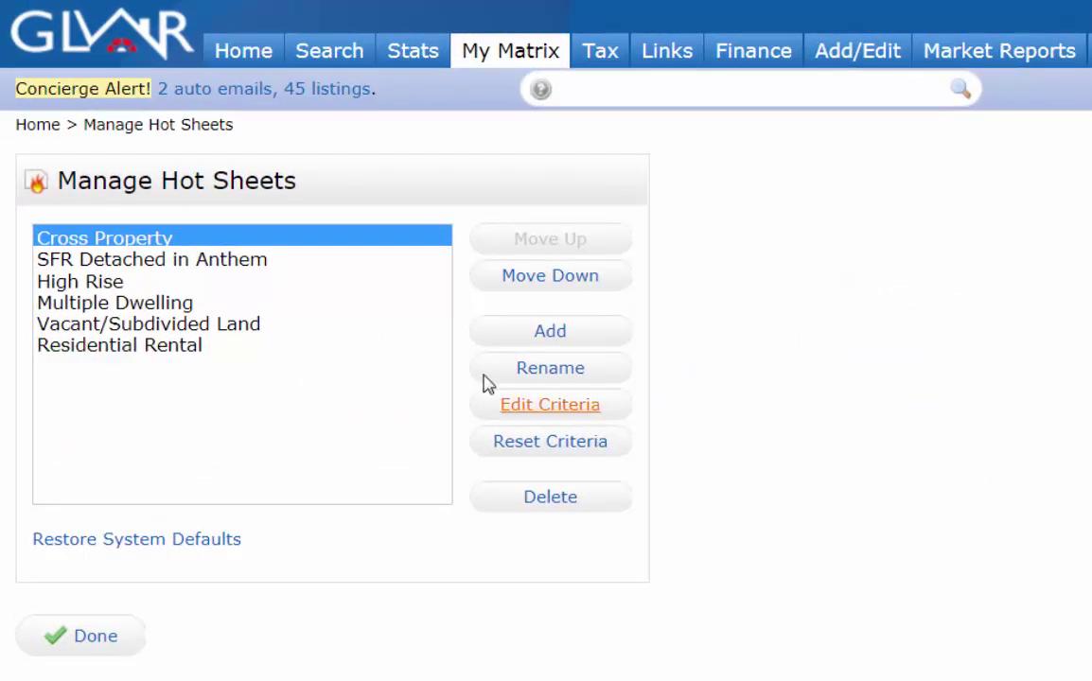
Step: Add a new hot sheet of type Residential named 'Residential'
left_click(235, 261)
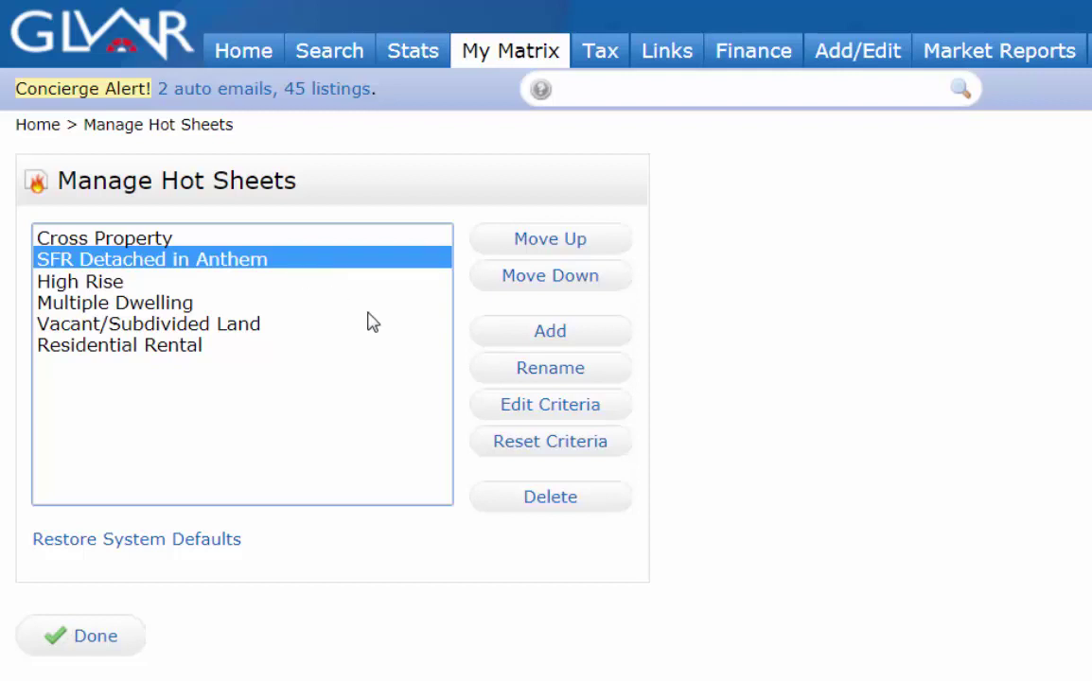
left_click(542, 333)
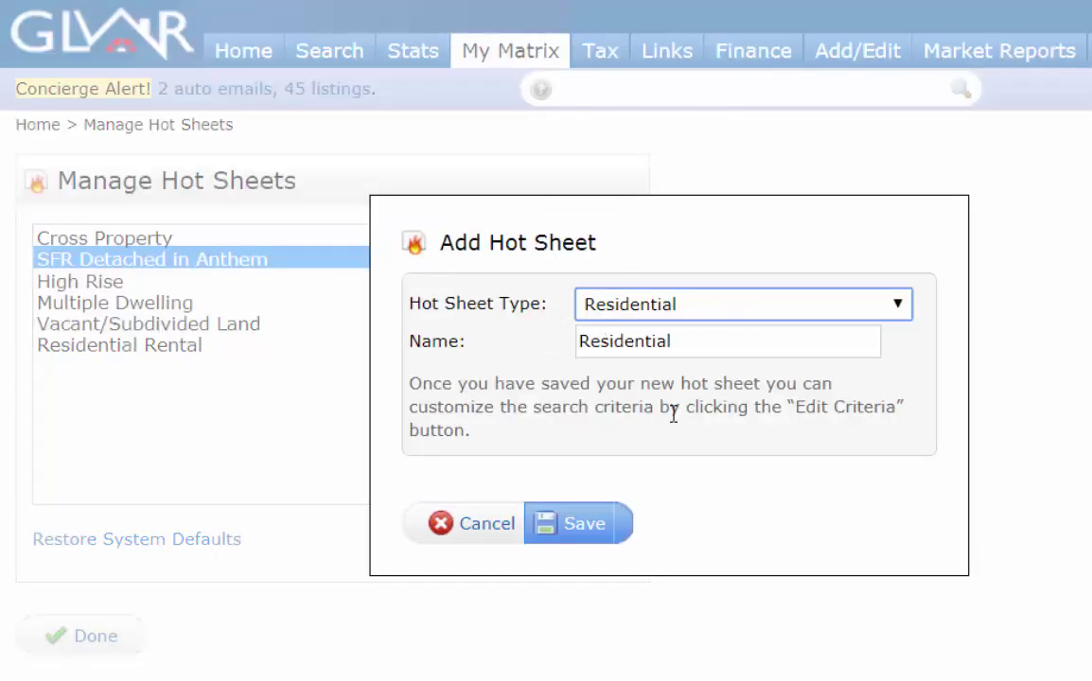
left_click(584, 525)
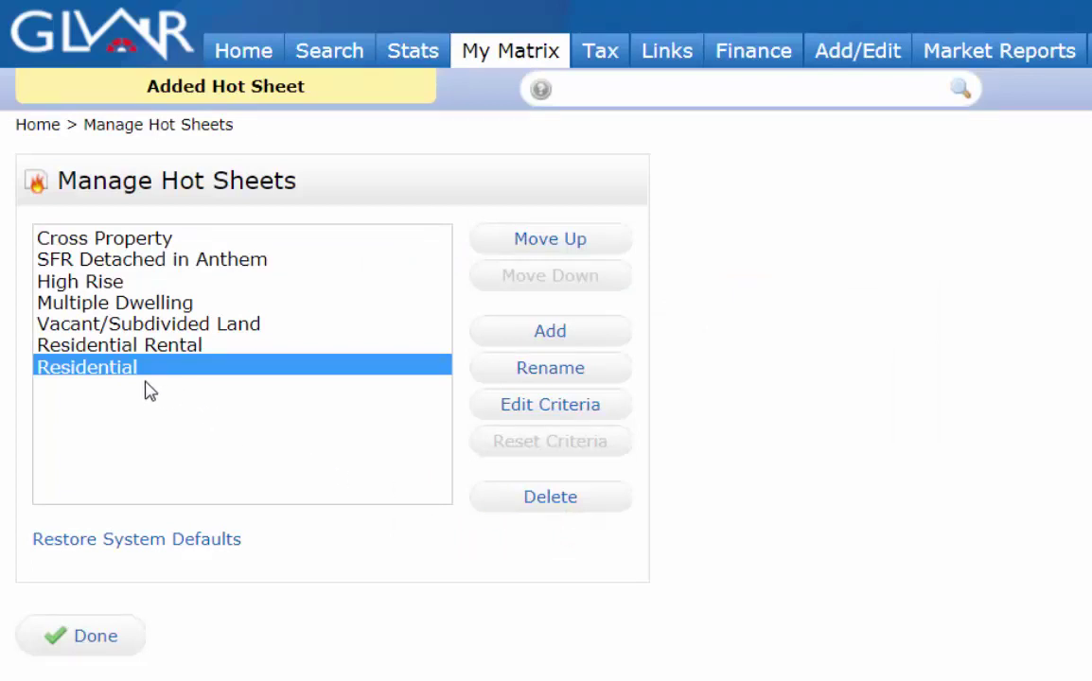
Step: Limit the new Residential sheet's Zip Code criteria to 89106, 89107, 89108 and save
left_click(550, 407)
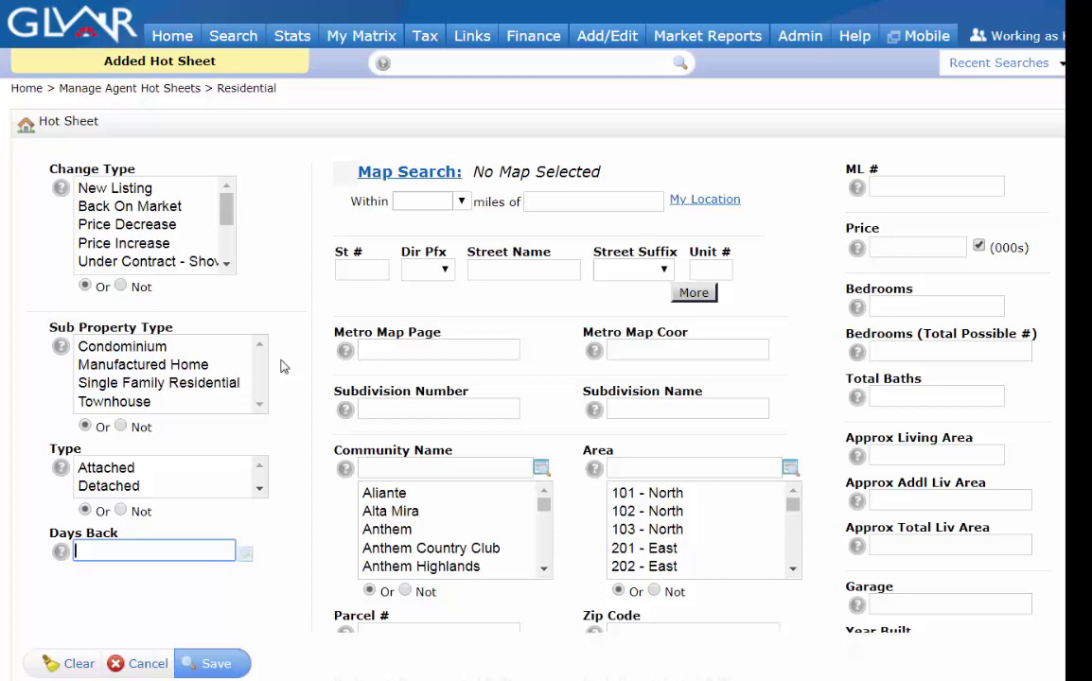
scroll(577, 482, "down", 3)
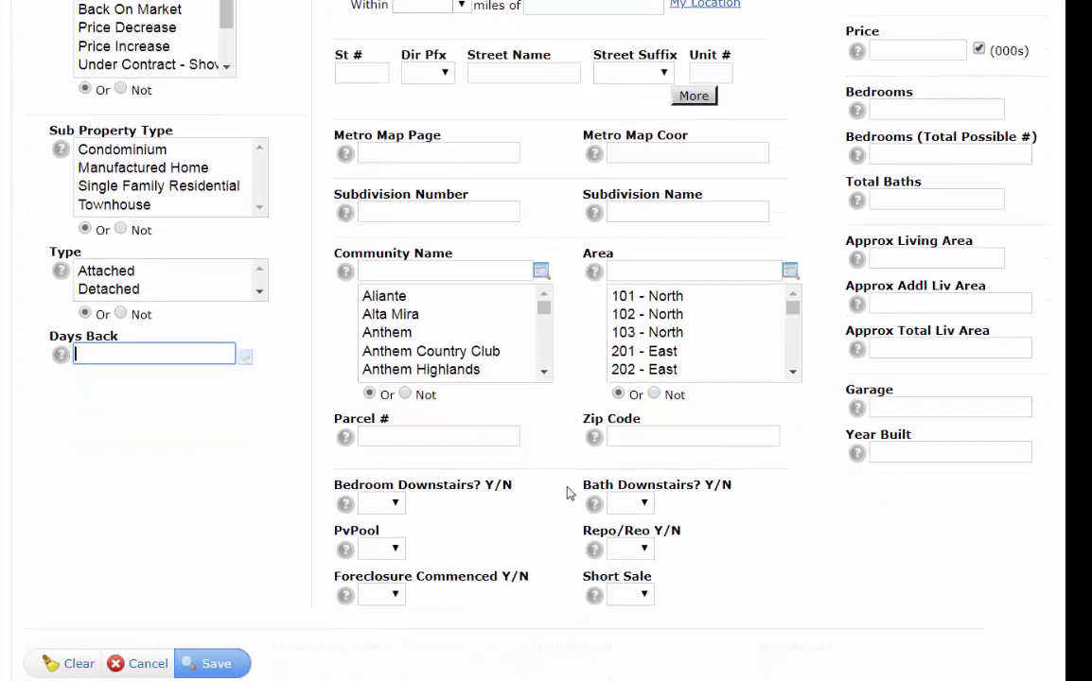
left_click(629, 438)
type("89106,89107,89108")
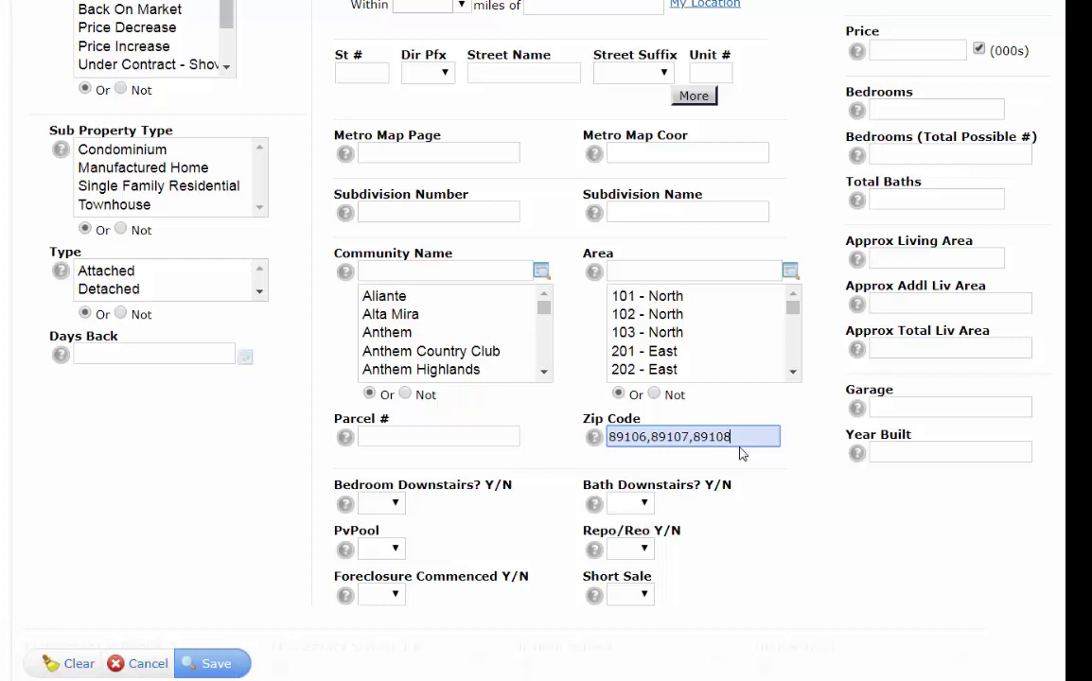
left_click(216, 664)
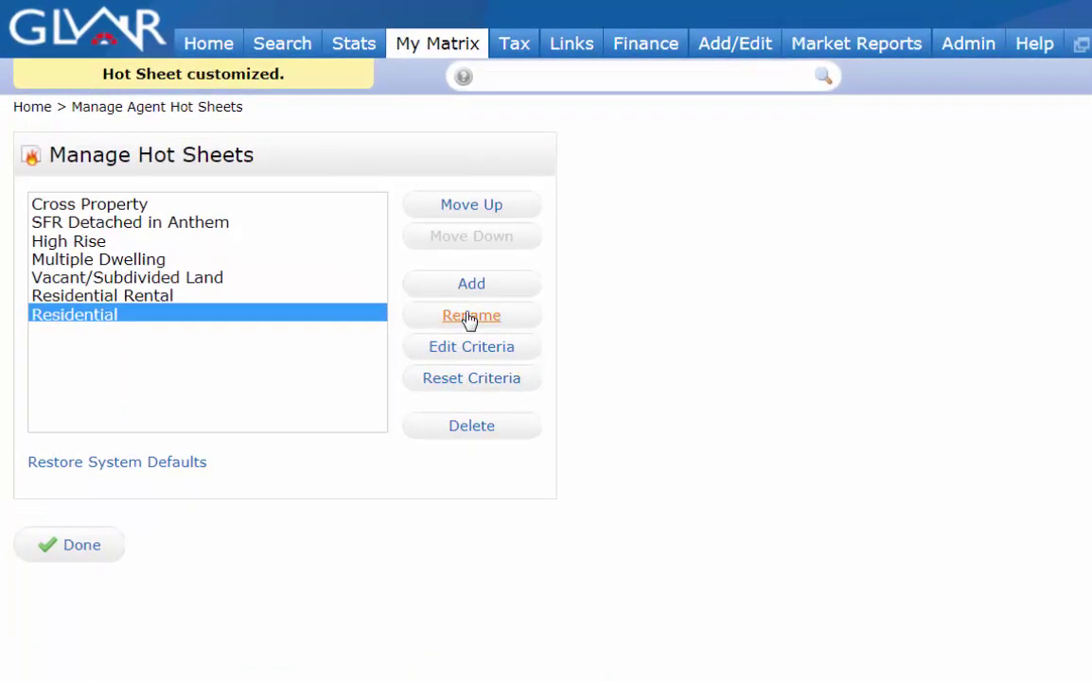
Step: Rename the new sheet 'RES for 89106, 89107, 89108', move it up to third, and select Multiple Dwelling
left_click(505, 317)
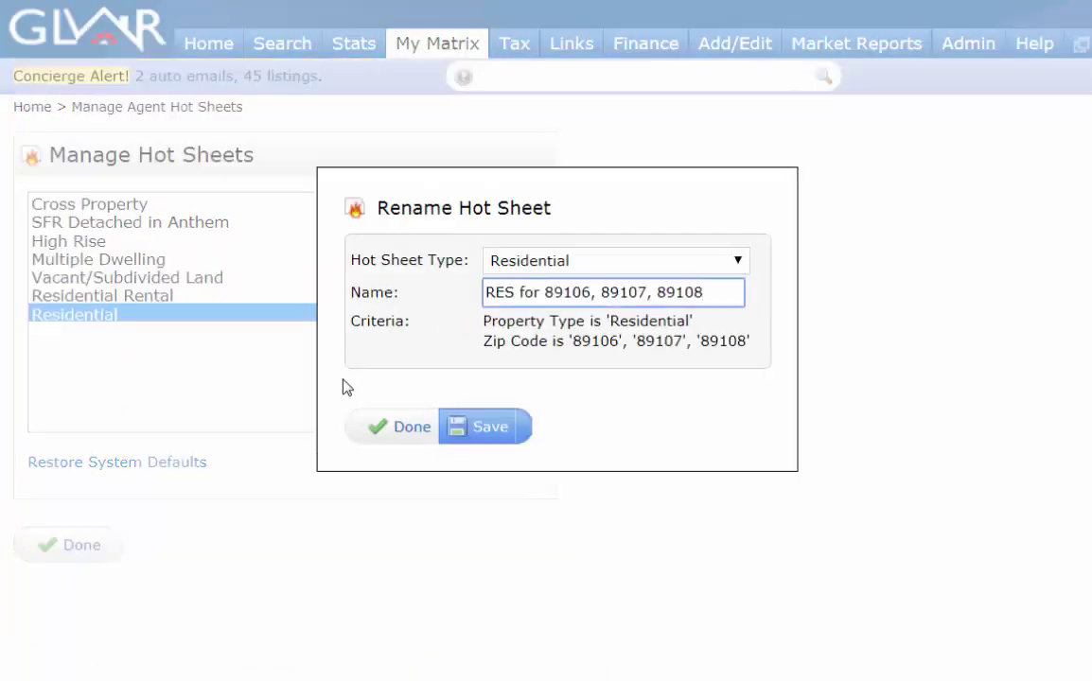
left_click(483, 430)
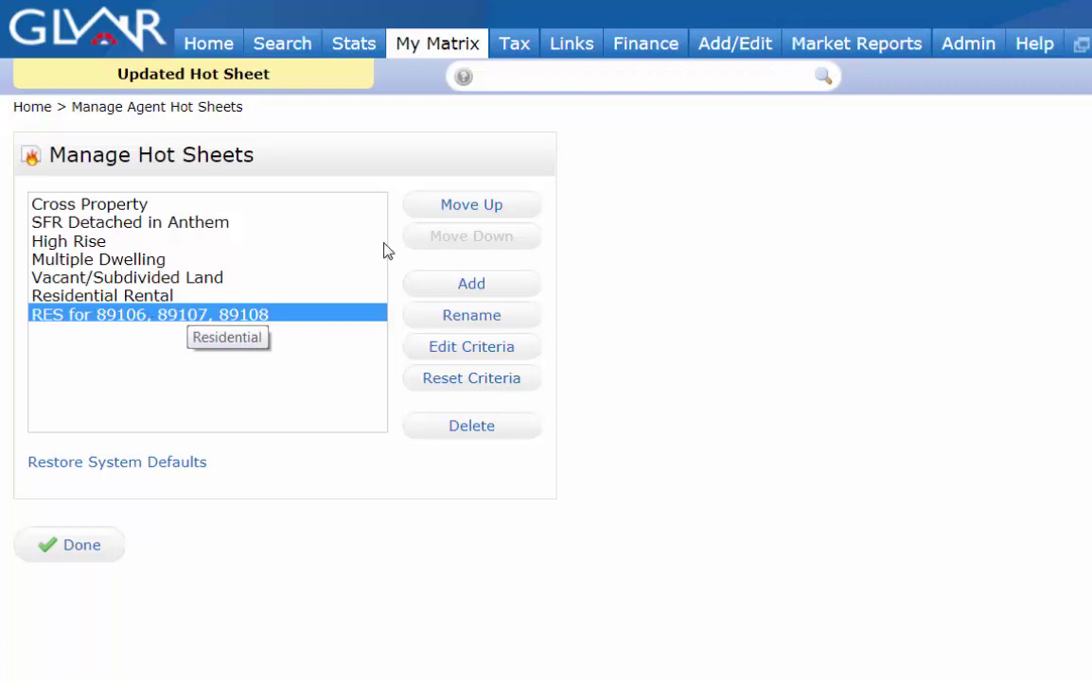
left_click(458, 207)
left_click(458, 208)
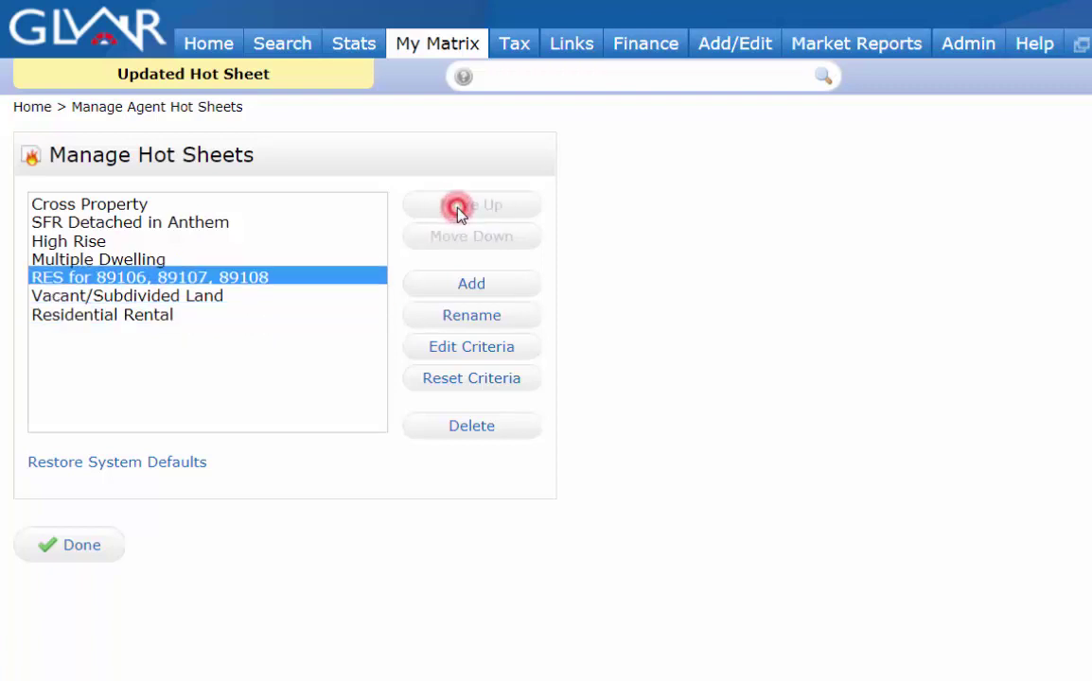
left_click(458, 207)
left_click(458, 207)
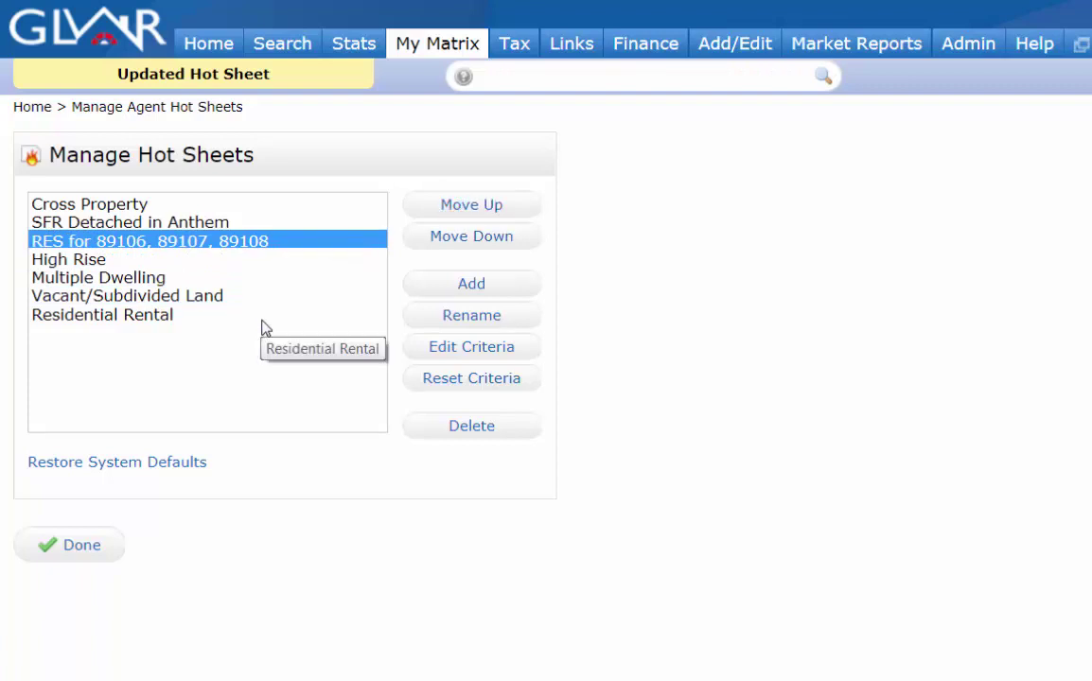
left_click(111, 280)
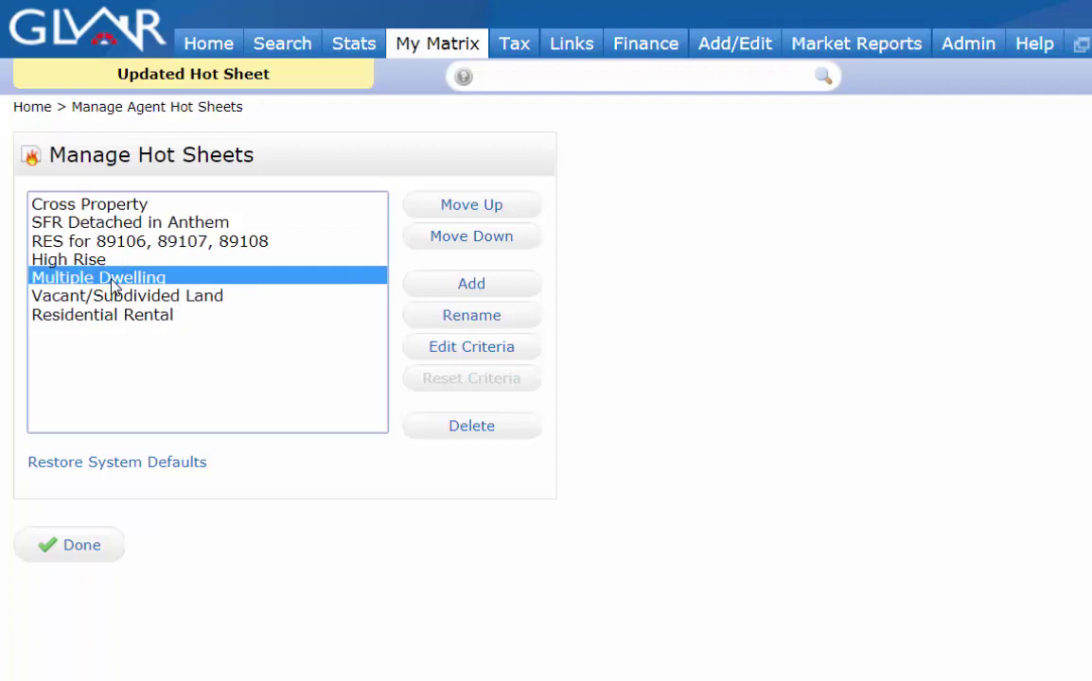
Step: Delete the Multiple Dwelling, Vacant/Subdivided Land and High Rise hot sheets, then return home
left_click(476, 434)
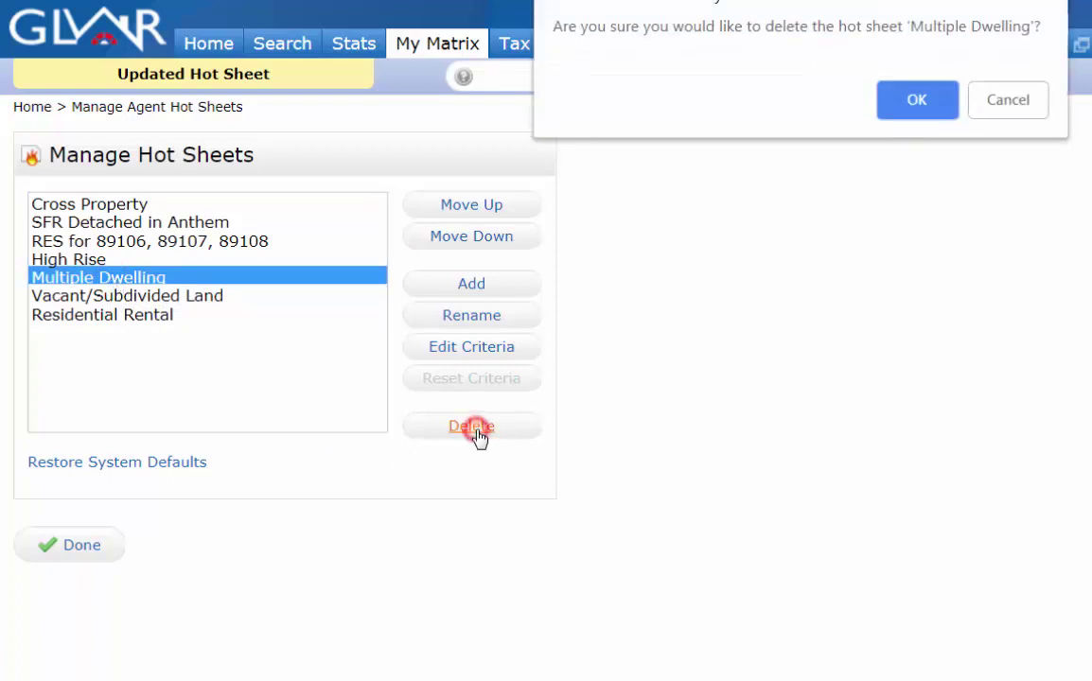
left_click(901, 105)
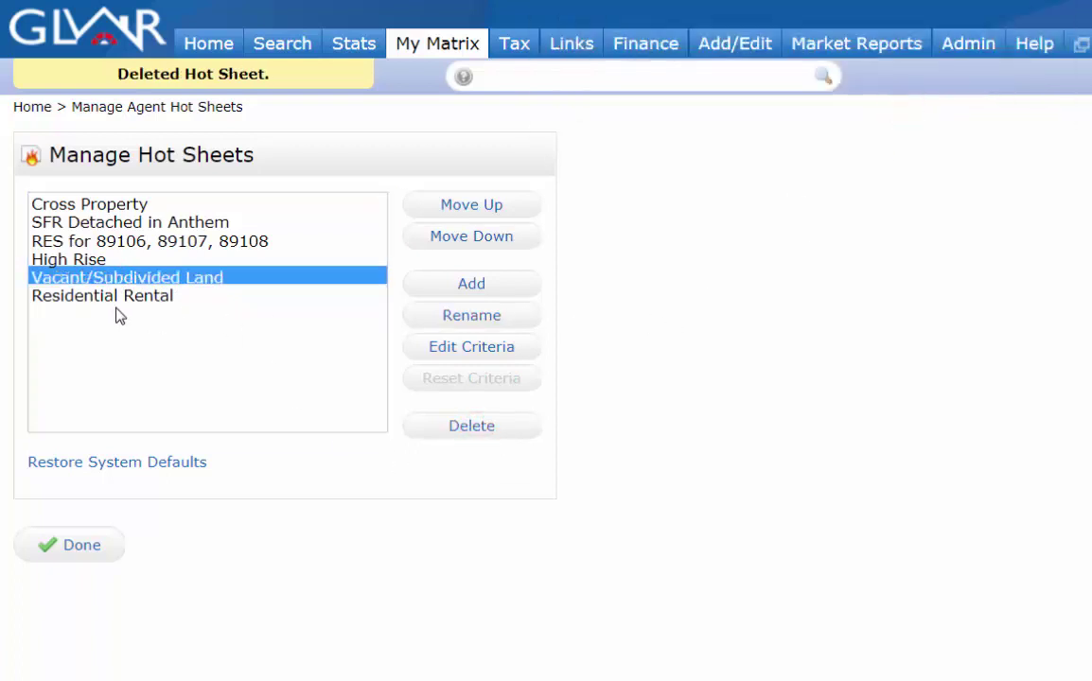
left_click(455, 427)
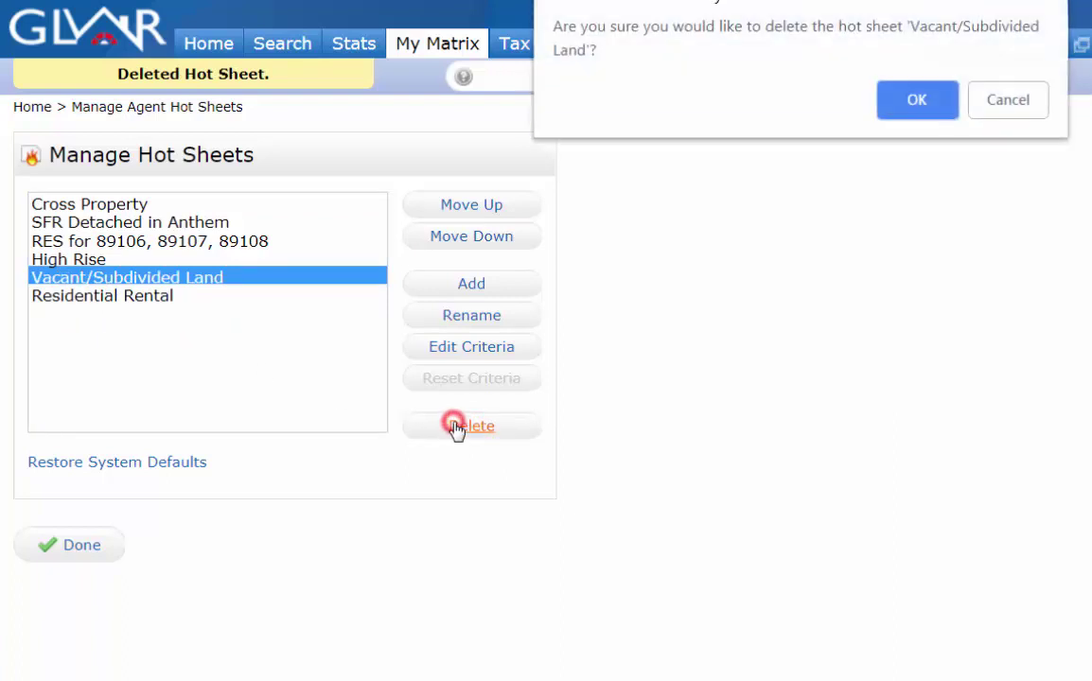
left_click(904, 102)
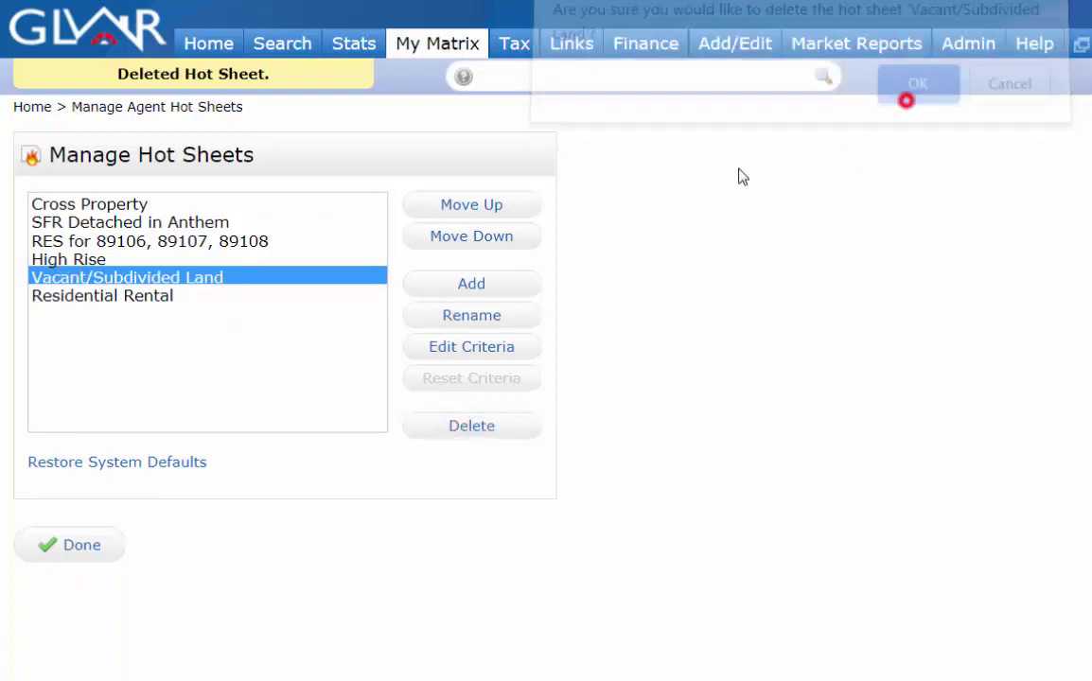
left_click(73, 259)
left_click(471, 426)
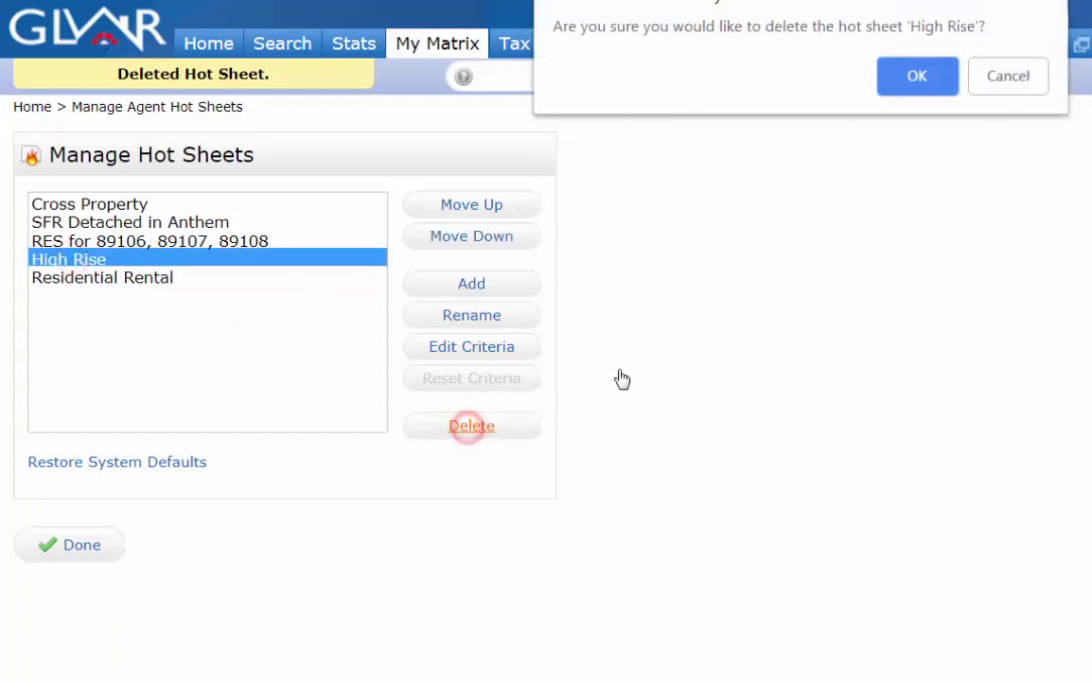
left_click(903, 83)
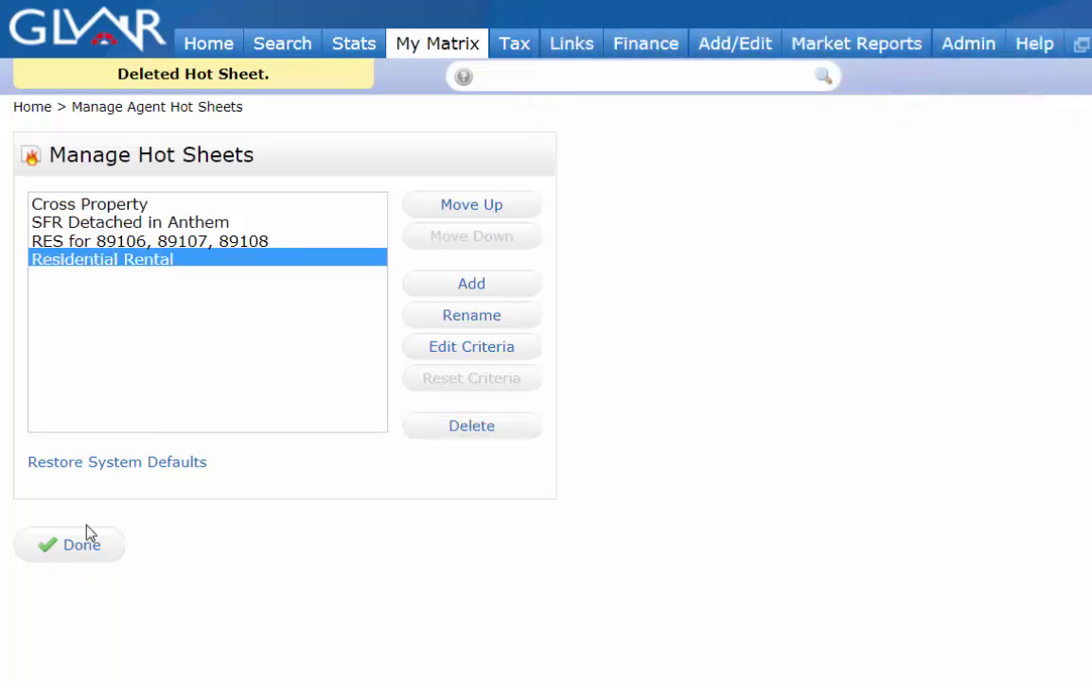
left_click(77, 554)
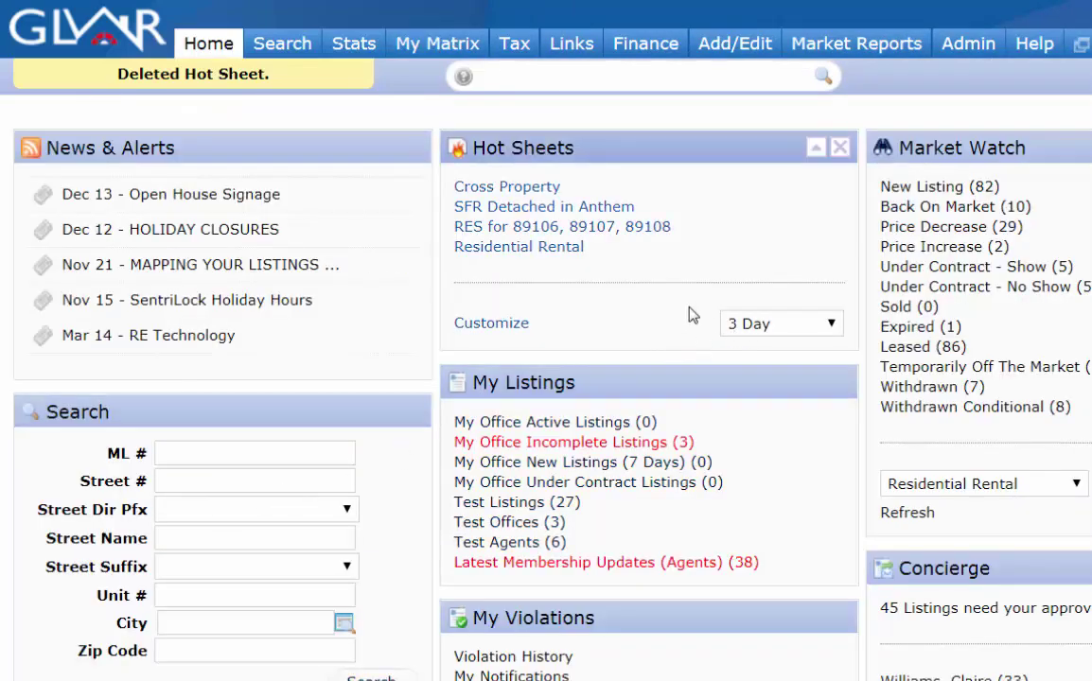
Step: Browse all 165 listings of the RES for 89106, 89107, 89108 hot sheet, then return home
left_click(591, 229)
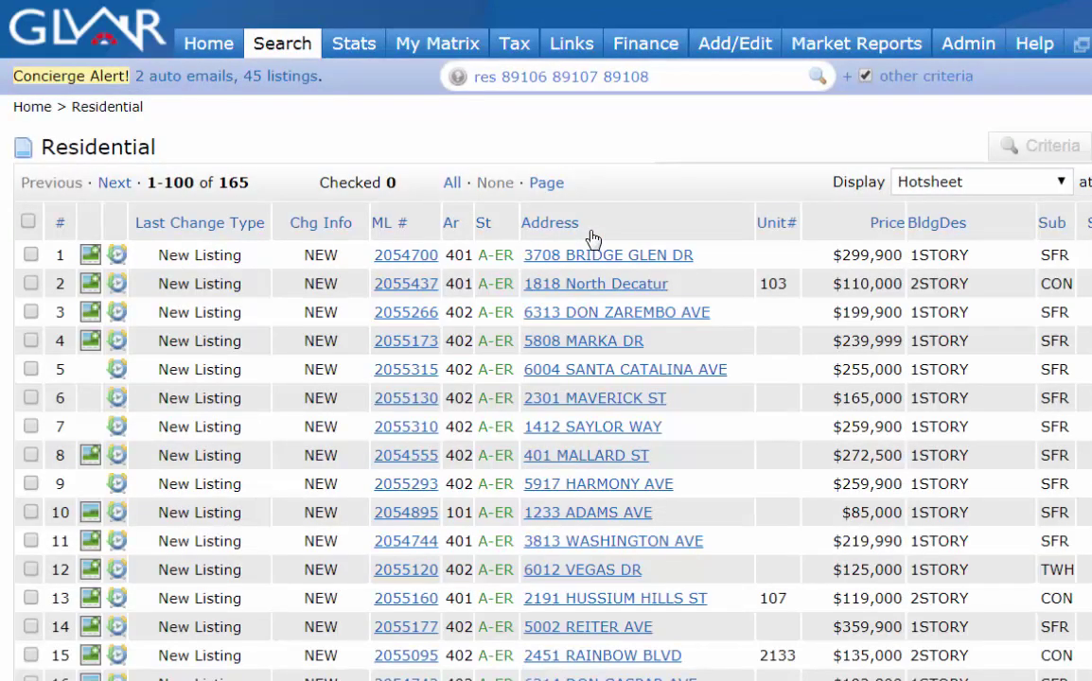
left_click(115, 186)
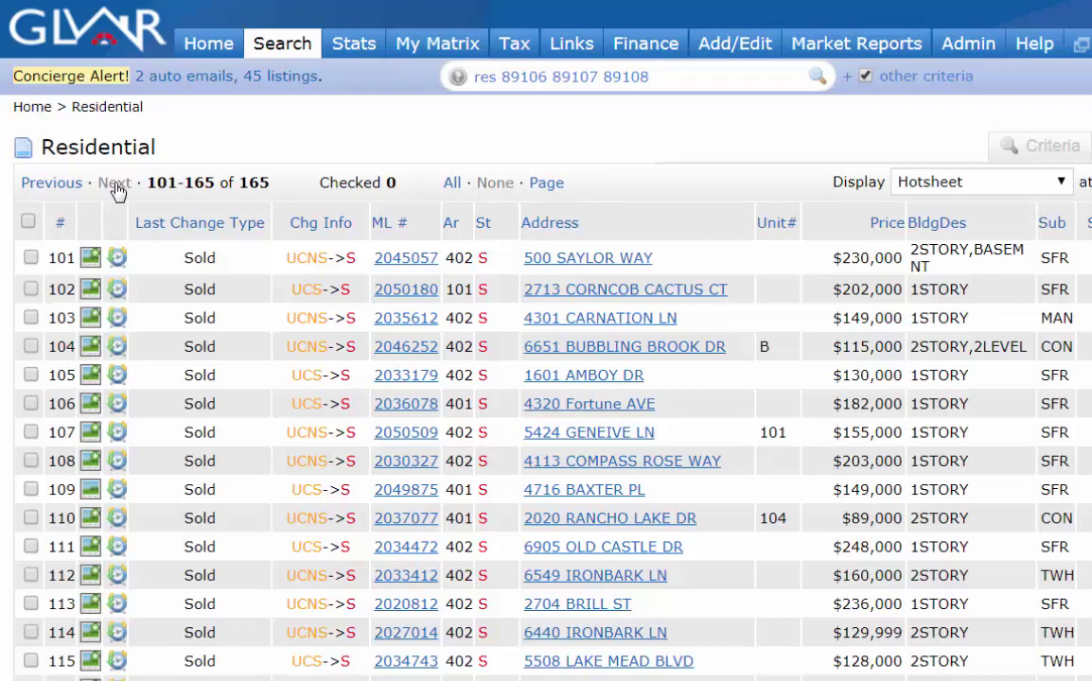
left_click(115, 185)
scroll(227, 306, "down", 5)
scroll(227, 305, "up", 5)
left_click(206, 42)
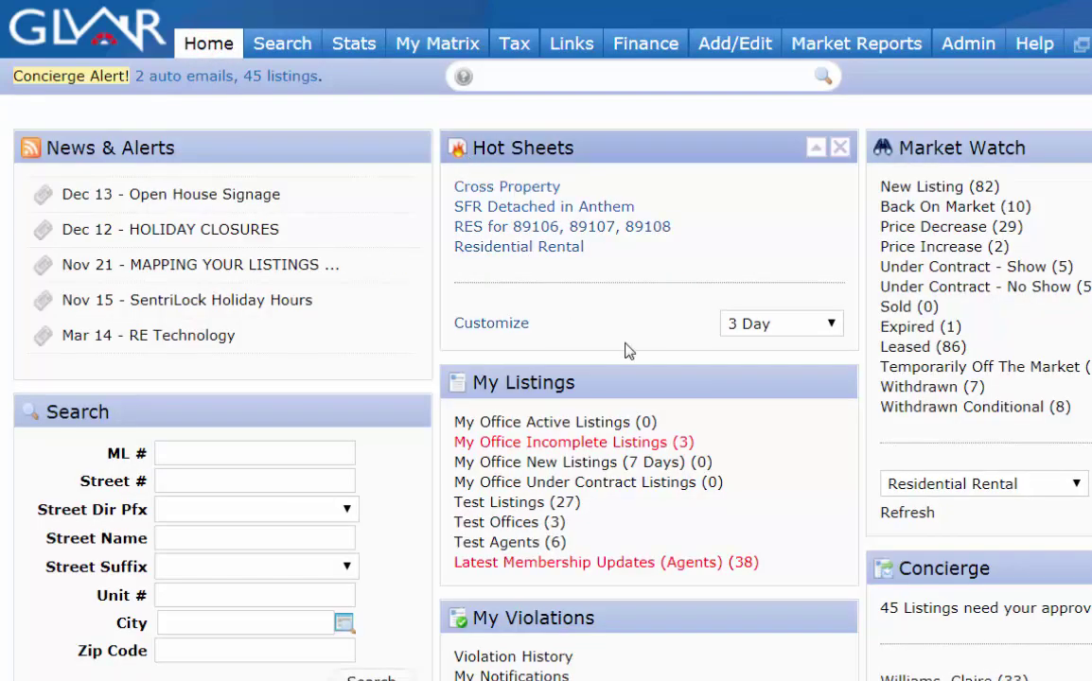
Step: Add and save a new hot sheet of type Residential, then edit its criteria
left_click(499, 325)
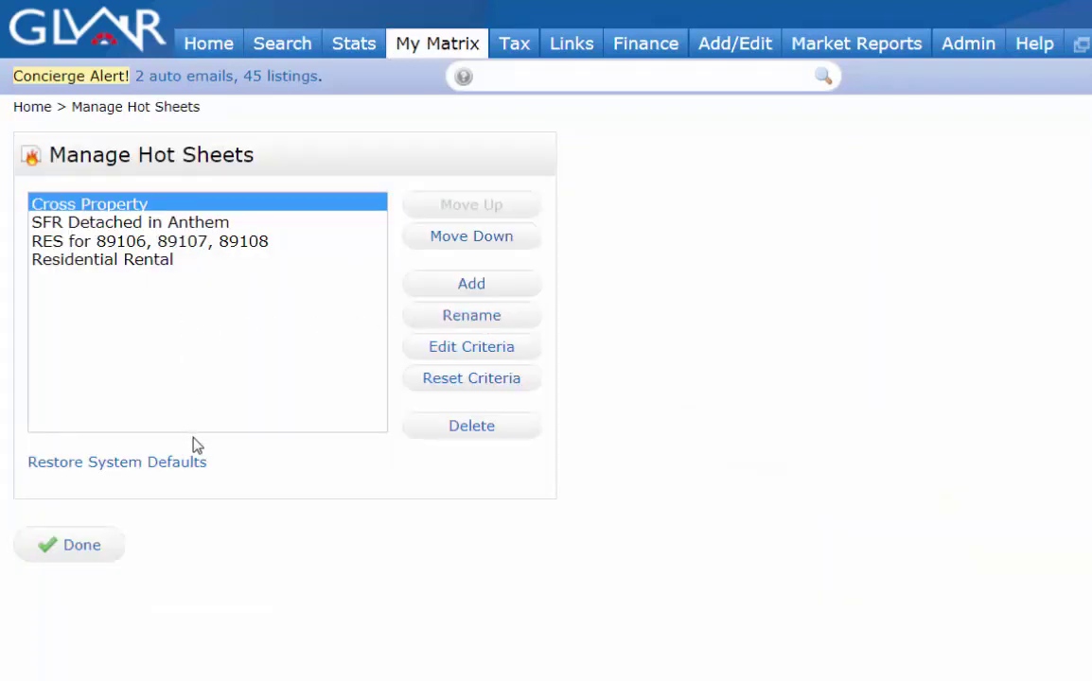
left_click(473, 288)
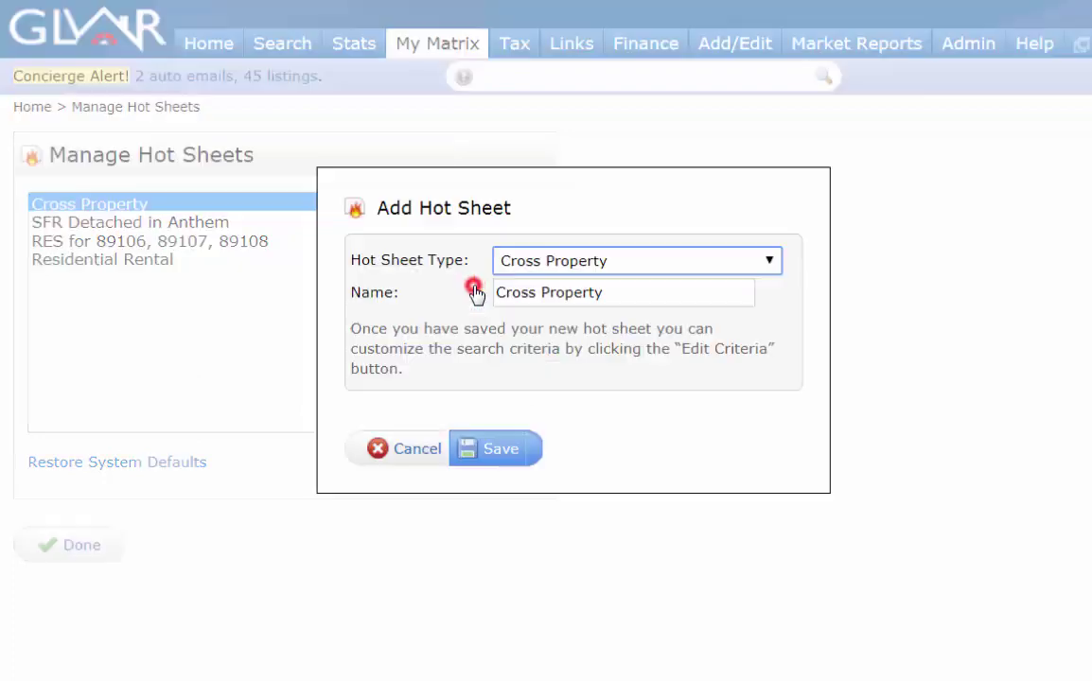
left_click(602, 265)
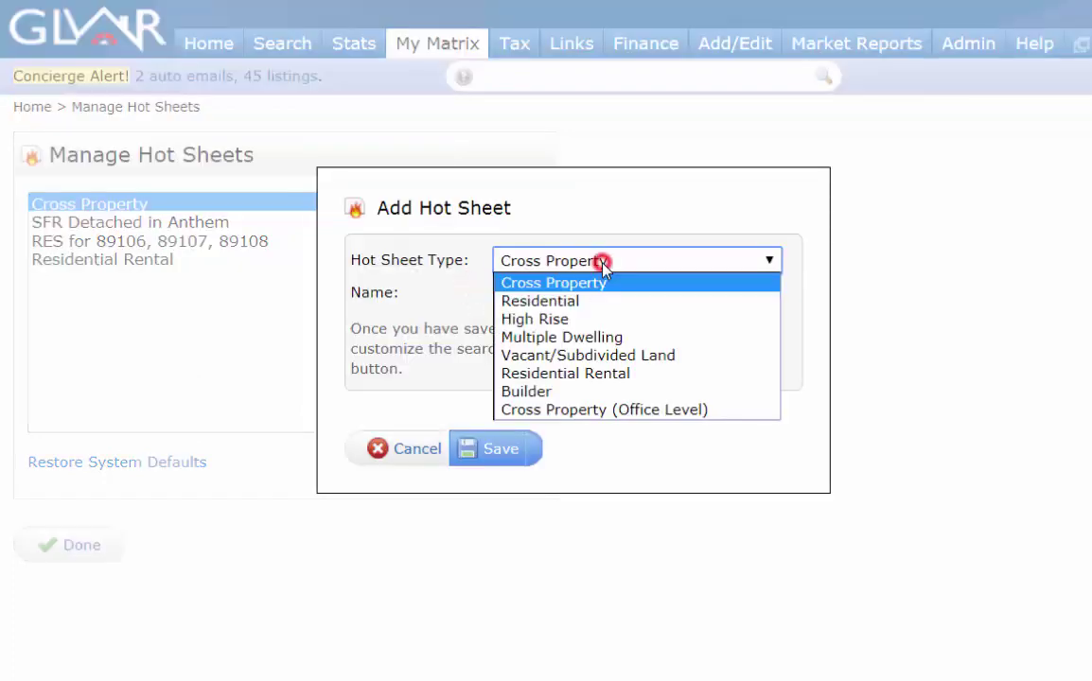
left_click(573, 301)
left_click(491, 454)
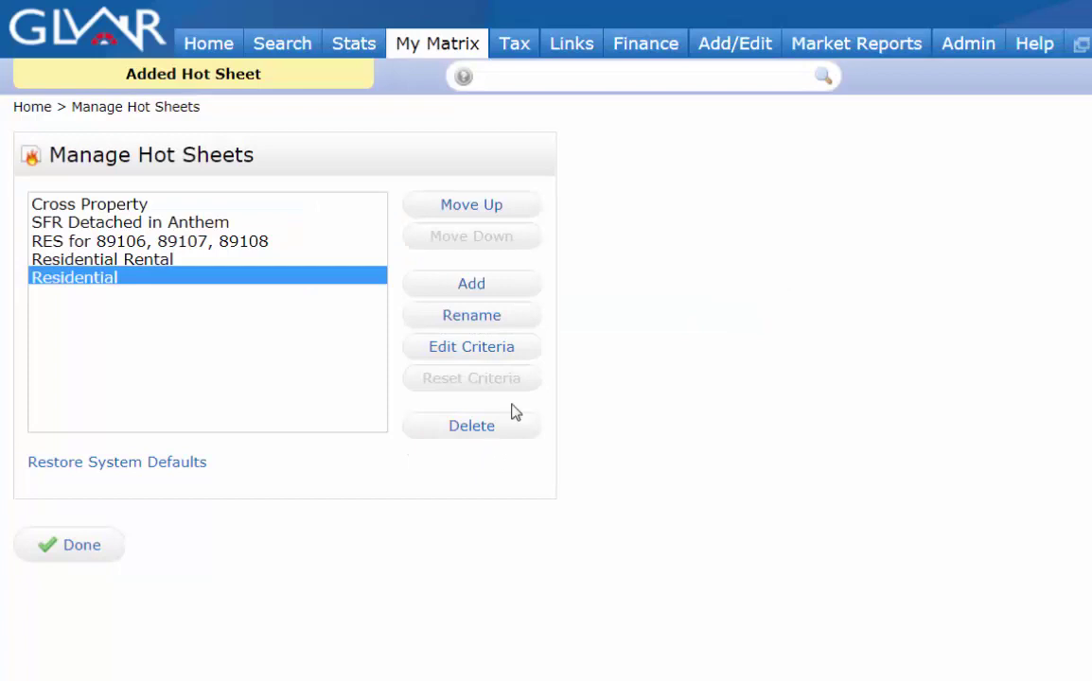
left_click(483, 352)
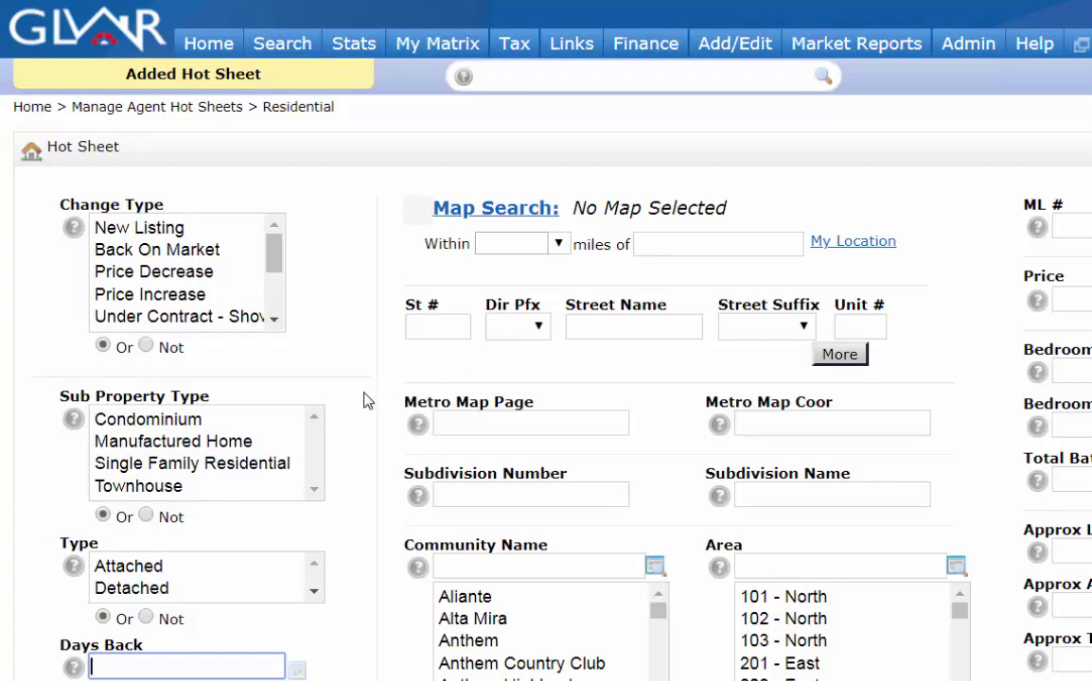
Step: Limit the sheet to Single Family Residential inside a map polygon around Silverado Ranch
left_click(252, 464)
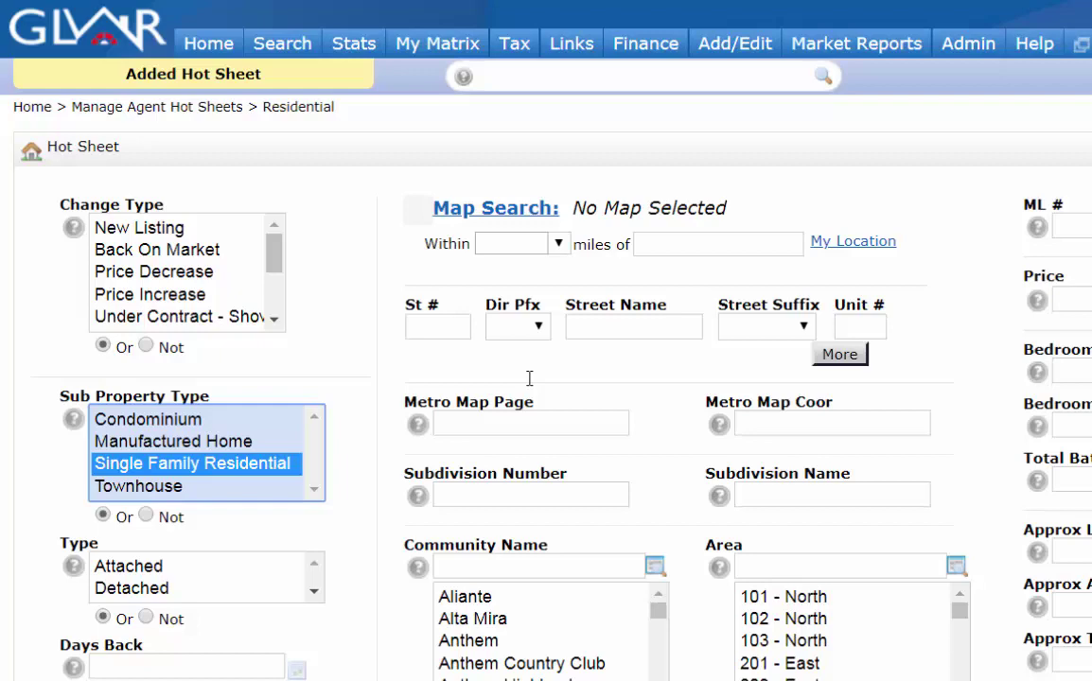
left_click(476, 210)
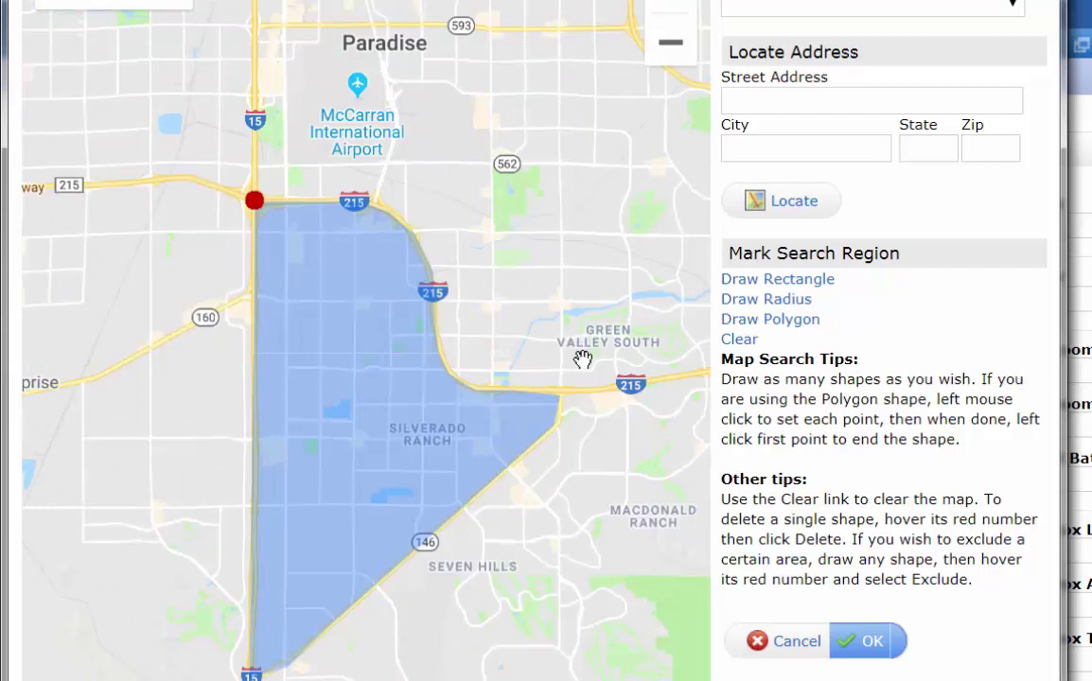
left_click(869, 651)
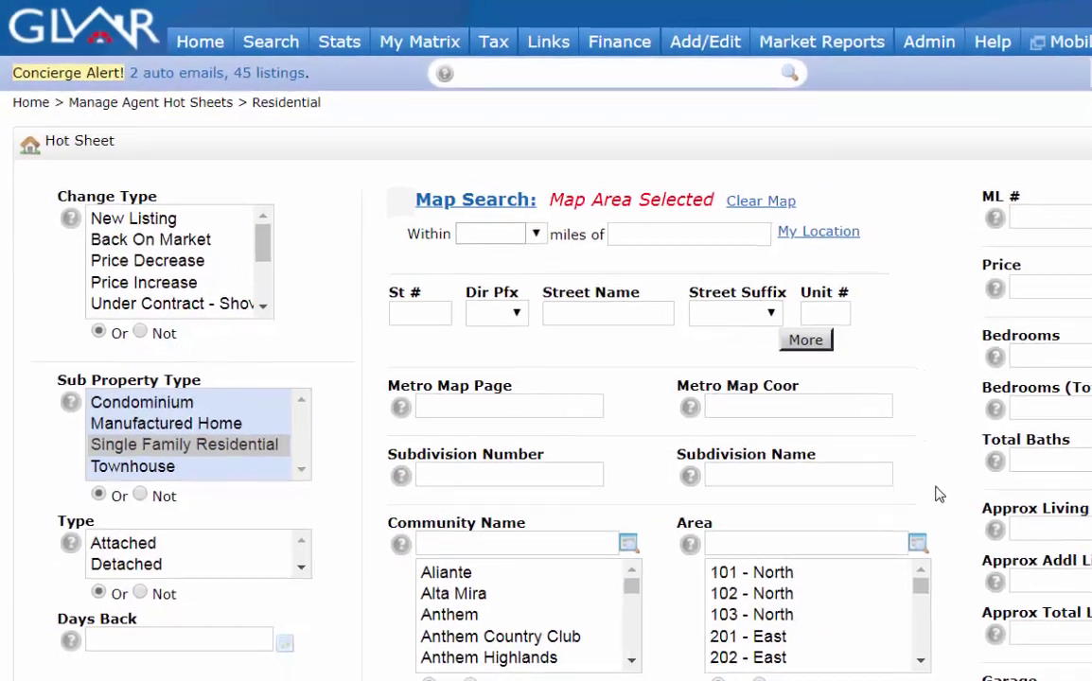
Step: Leave Short Sale blank and save the new sheet's map-area criteria
scroll(806, 426, "down", 5)
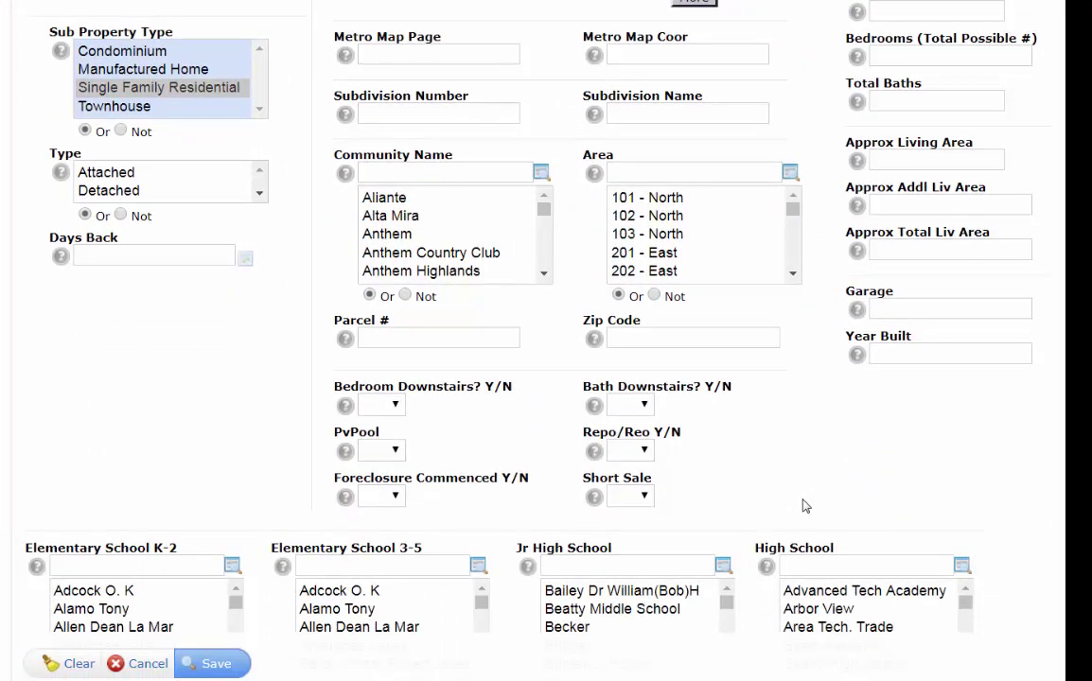
left_click(644, 497)
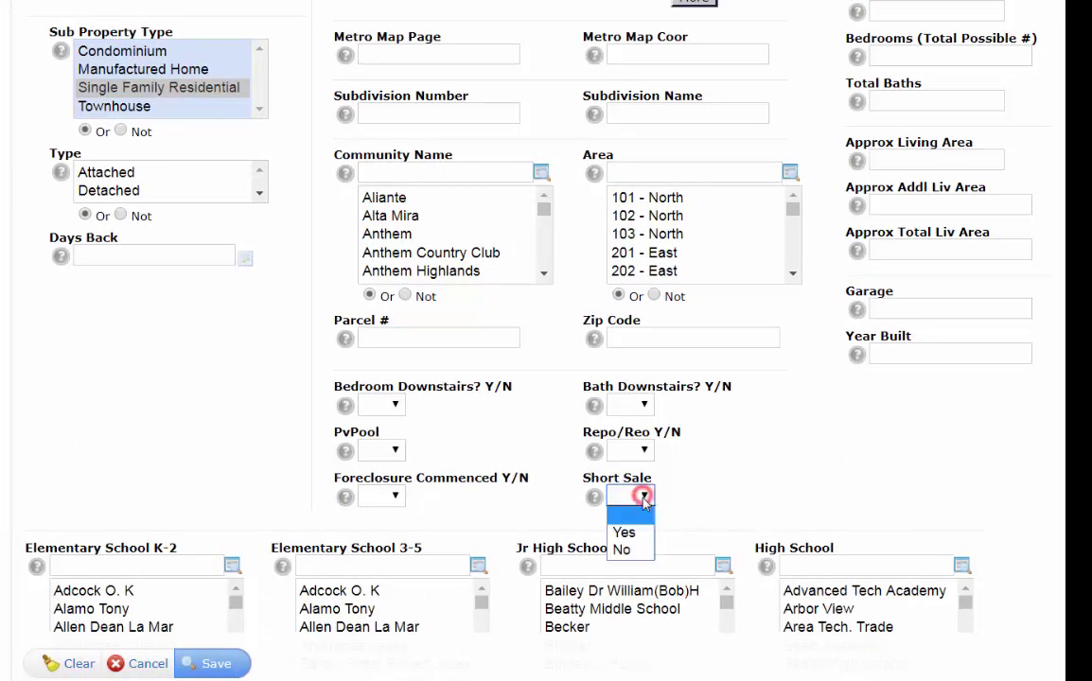
left_click(719, 506)
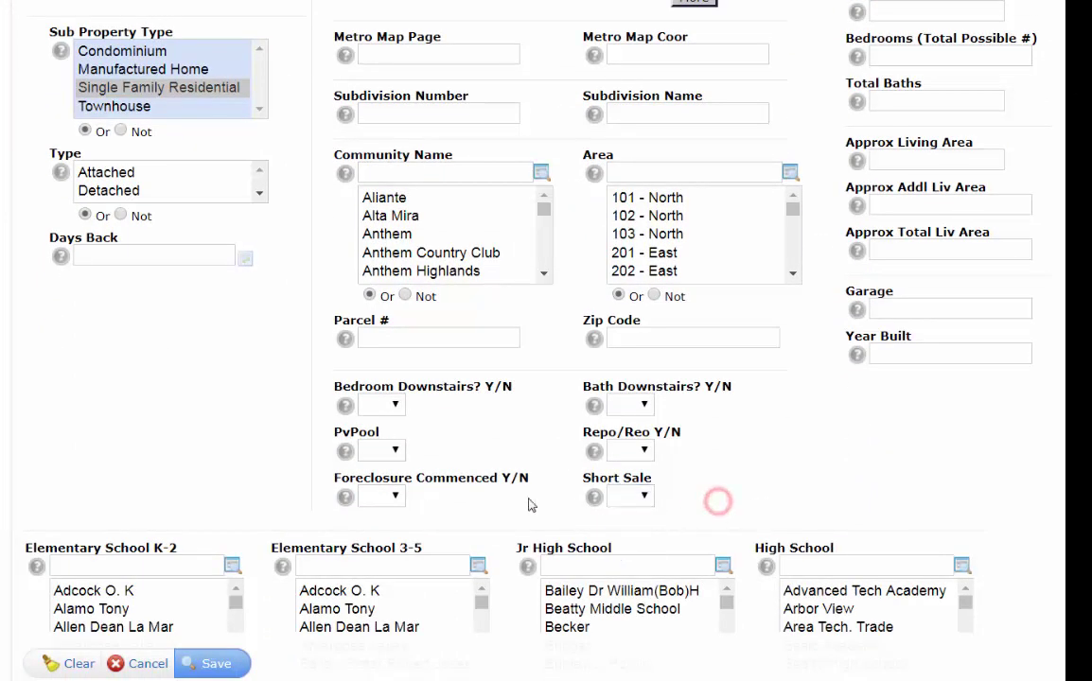
scroll(843, 460, "down", 2)
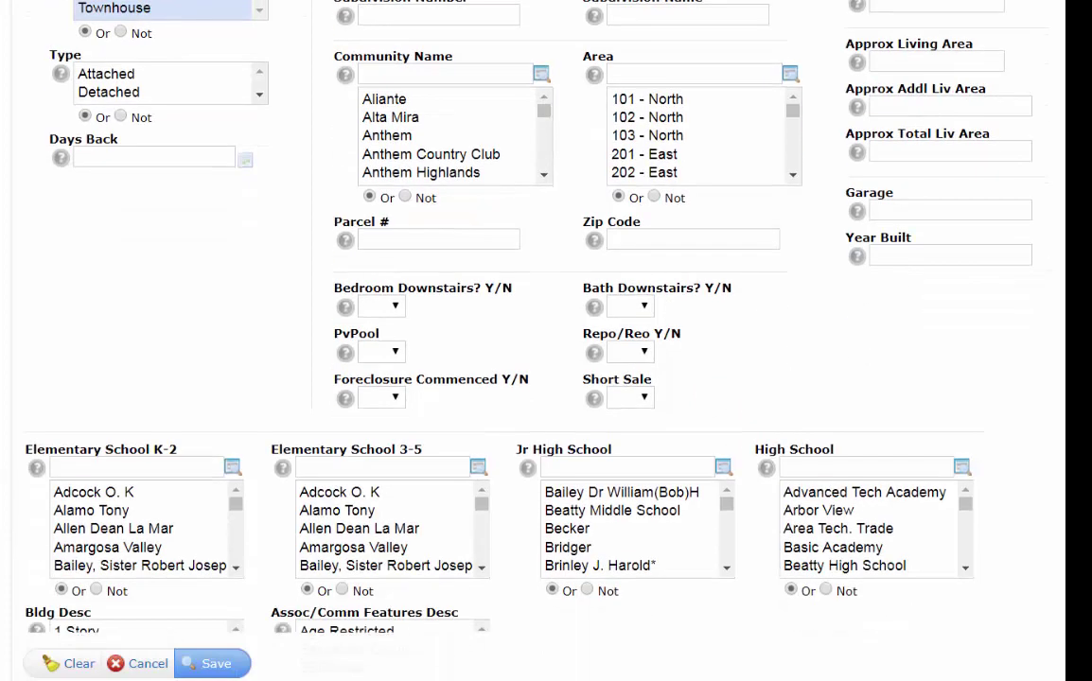
scroll(1029, 490, "down", 4)
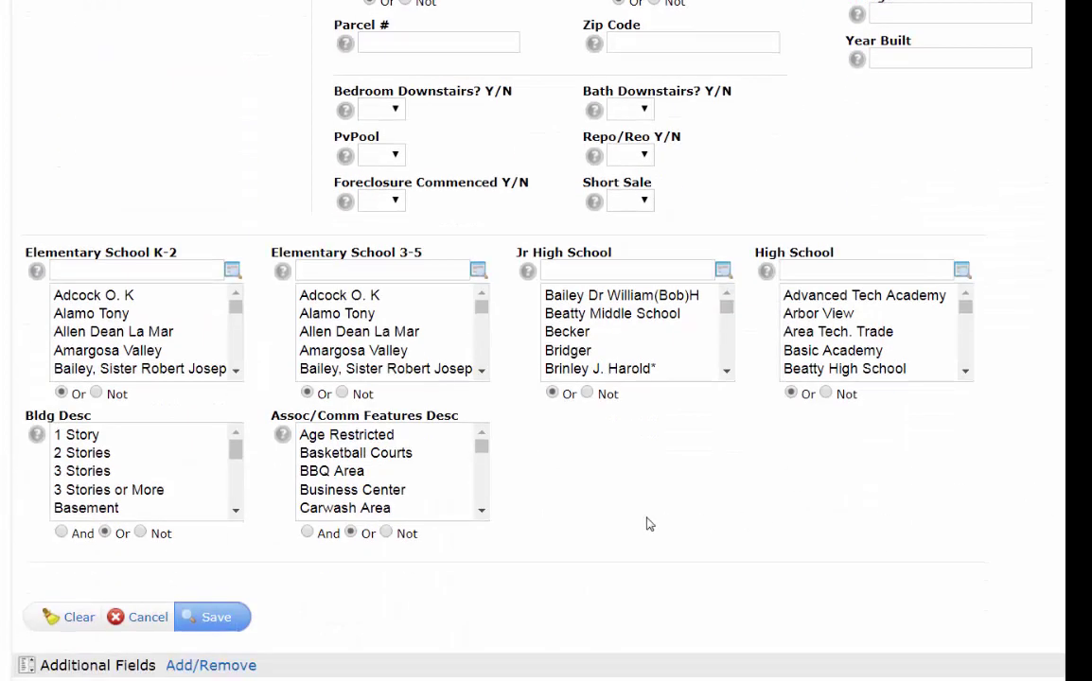
scroll(530, 509, "down", 4)
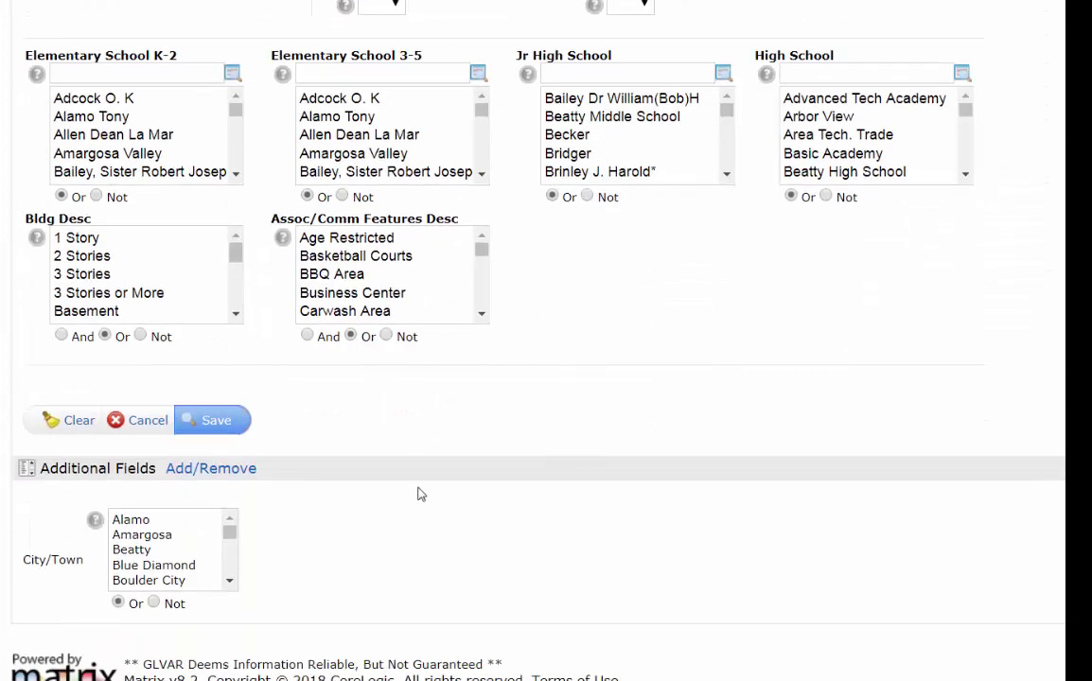
left_click(217, 425)
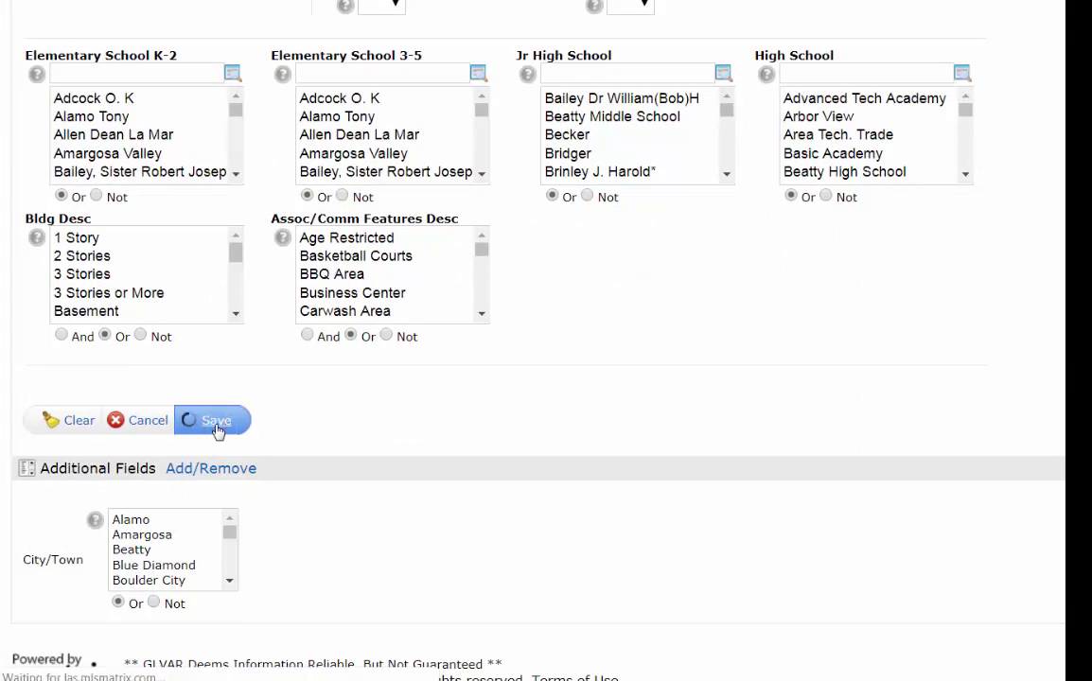
left_click(385, 260)
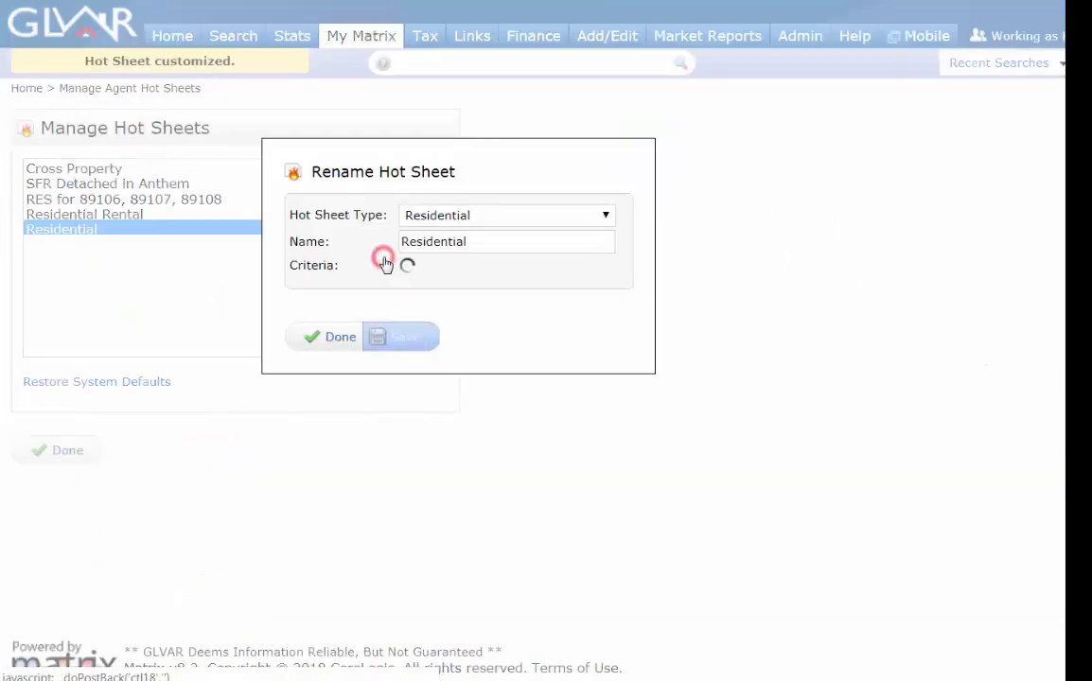
Step: Rename the new Residential hot sheet to 'My Mapped Area' and return home
left_click(390, 254)
key("ctrl+a")
type("My Mapped Area")
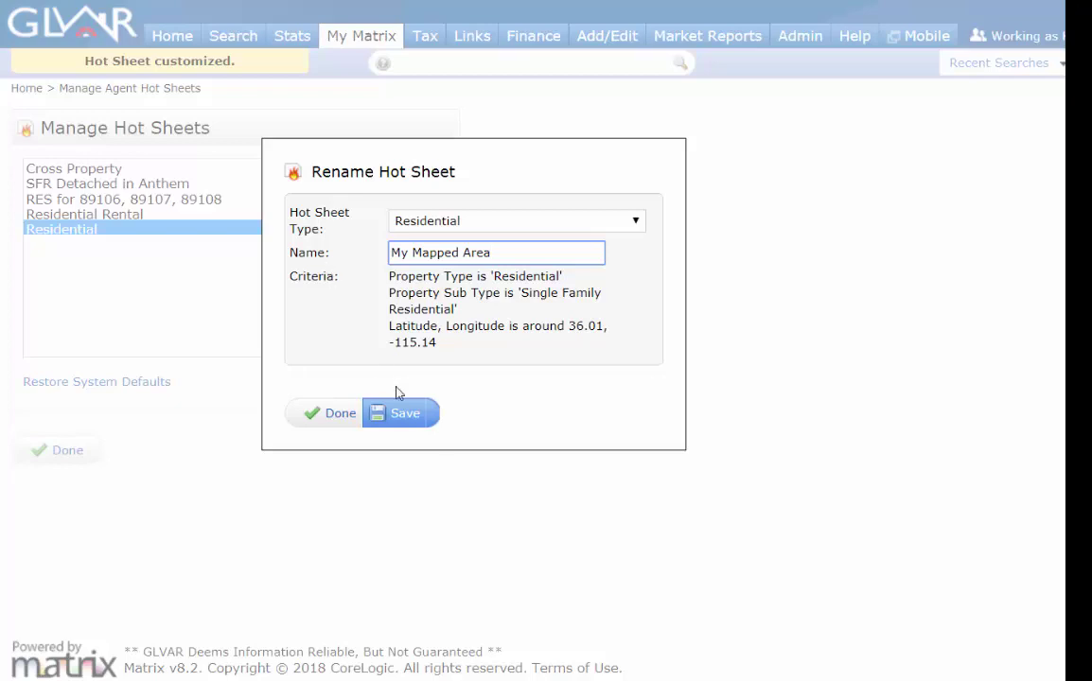
left_click(402, 414)
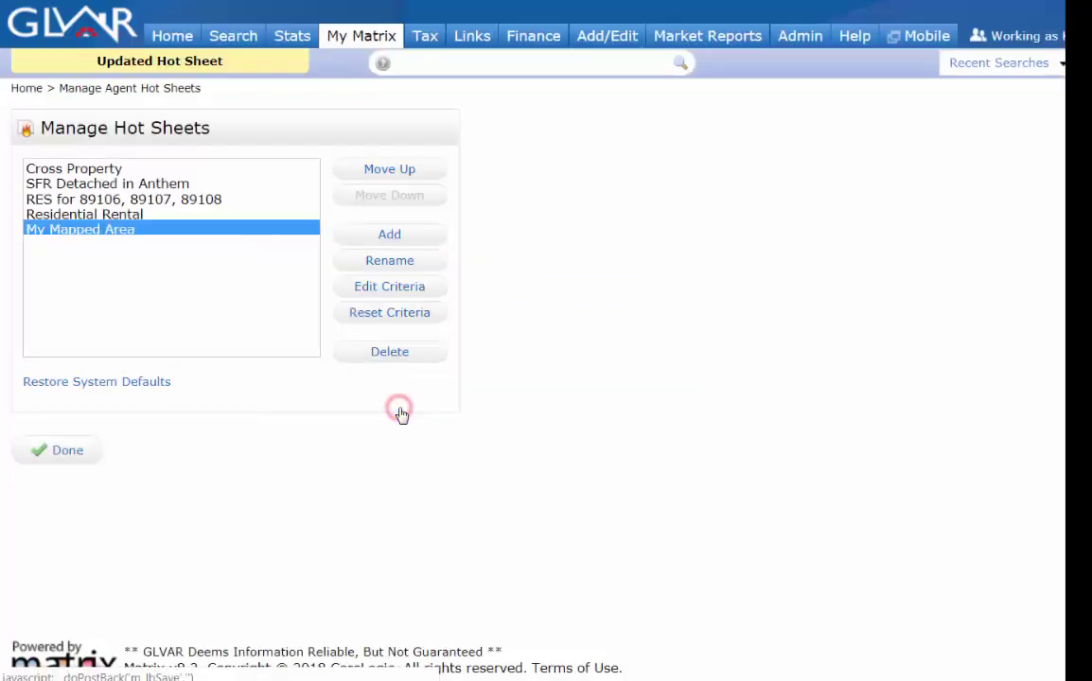
left_click(65, 452)
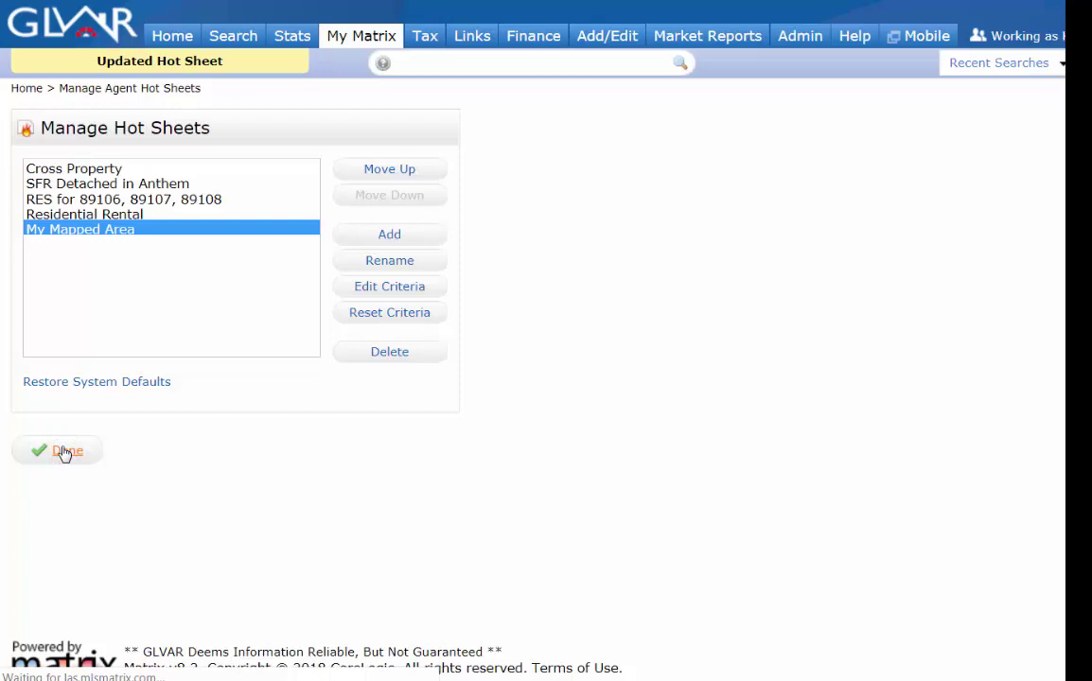